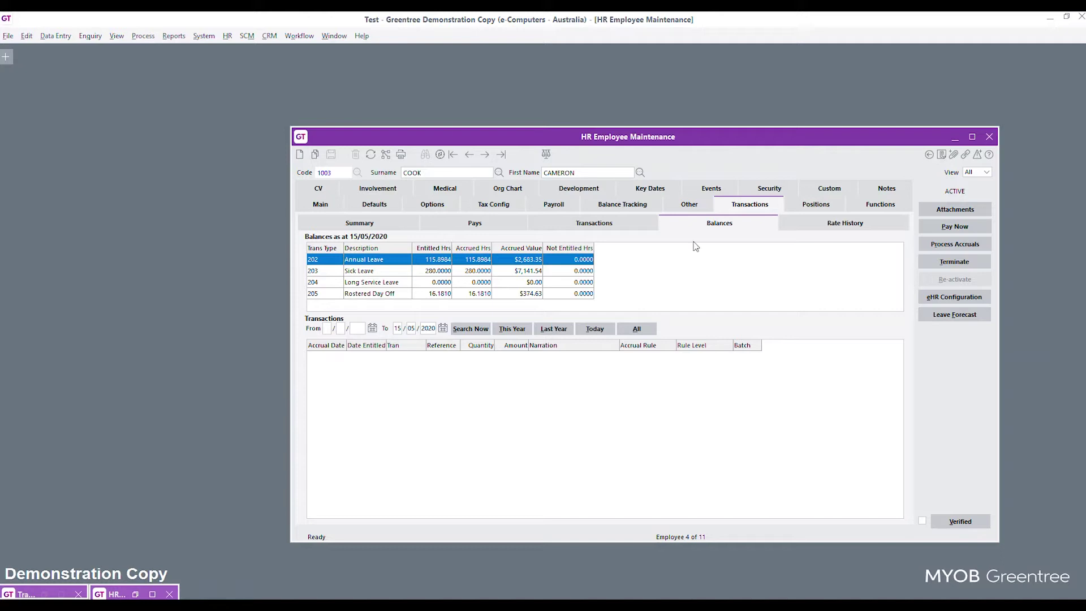
Start the termination of the open employee with reason Terminated, status Inactive and termination date 12/05/2020.
click(375, 205)
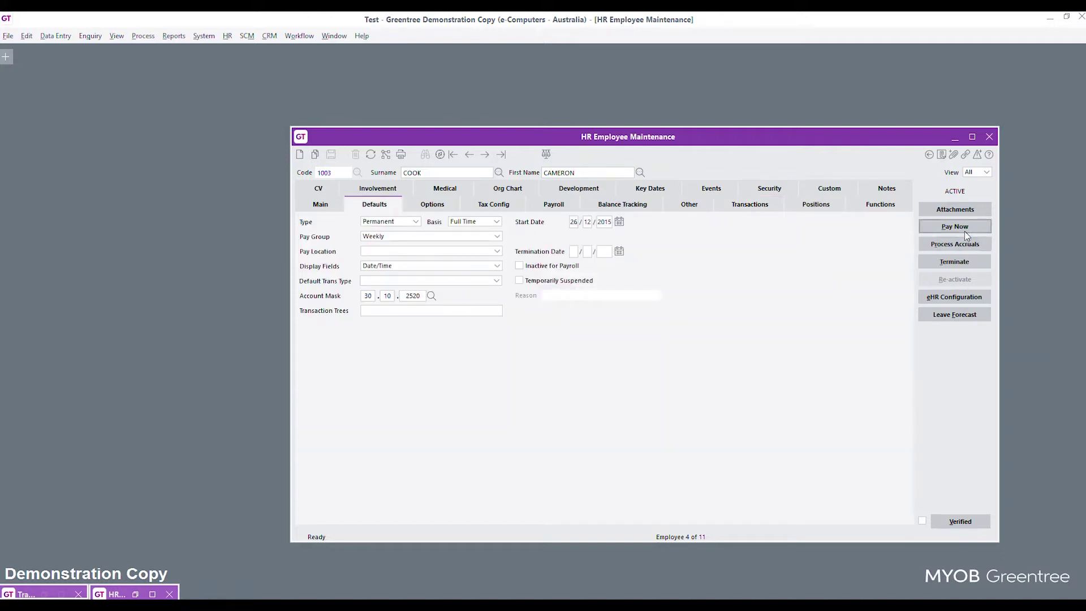
click(962, 262)
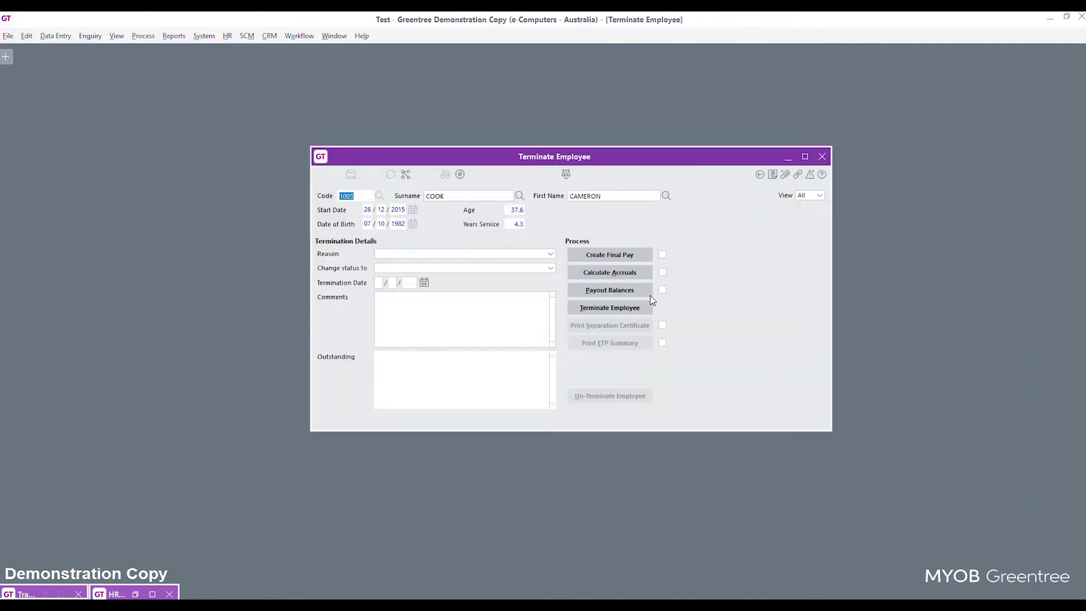
click(551, 254)
click(405, 286)
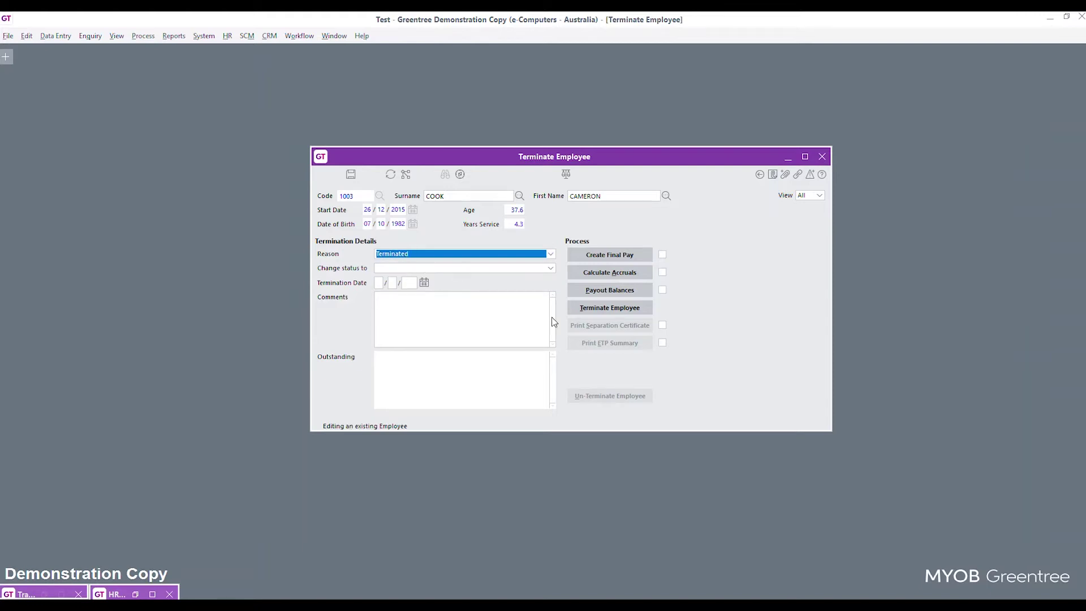
click(551, 269)
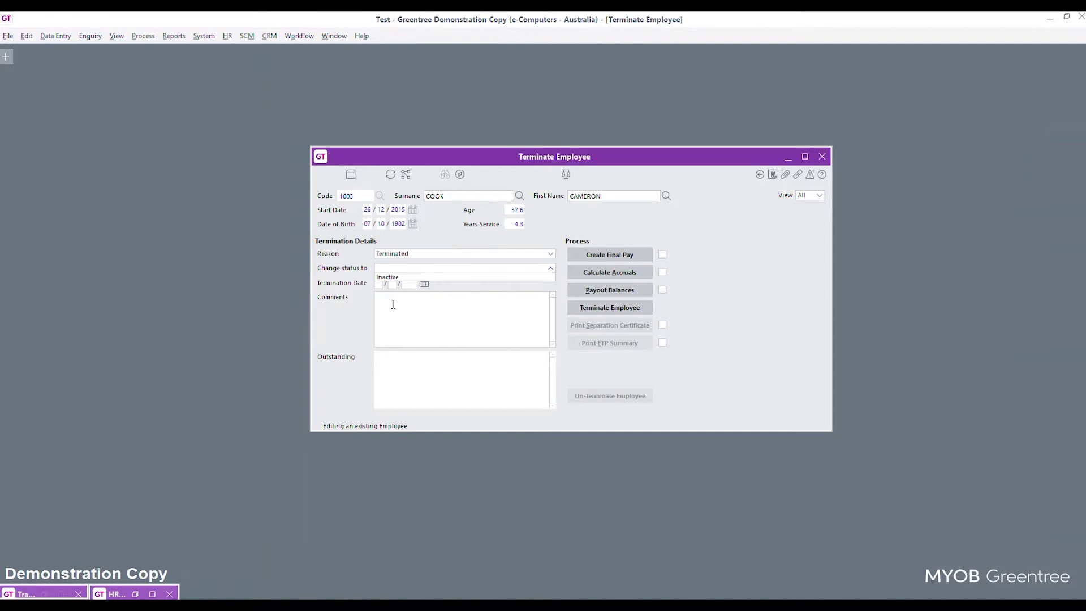
click(383, 278)
text(12052020)
click(431, 329)
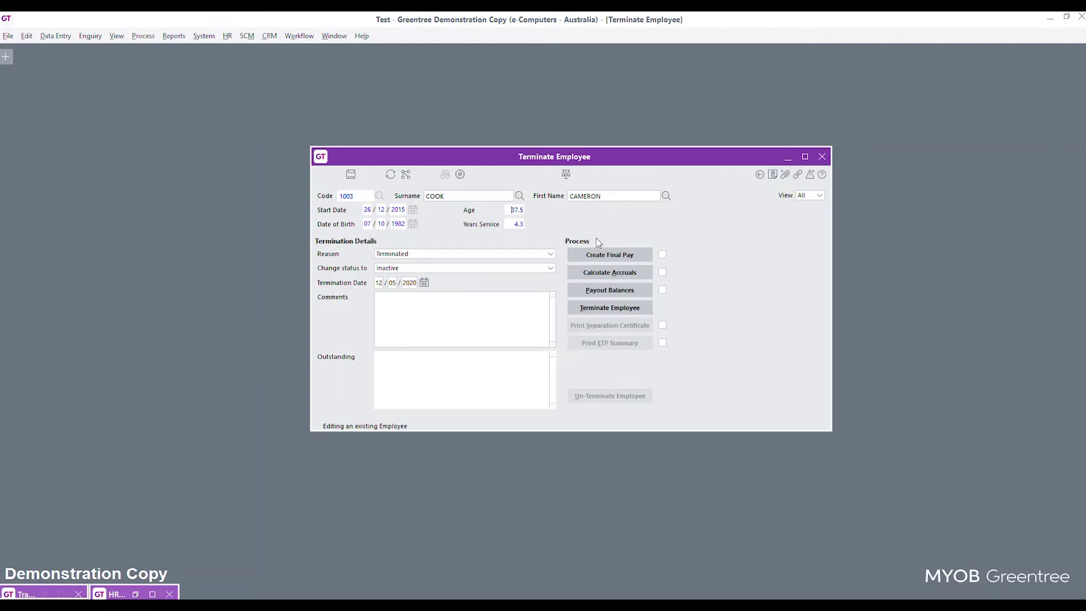
Create a final pay batch numbered 2005129, described as Termination Pay followed by the employee's surname.
click(644, 256)
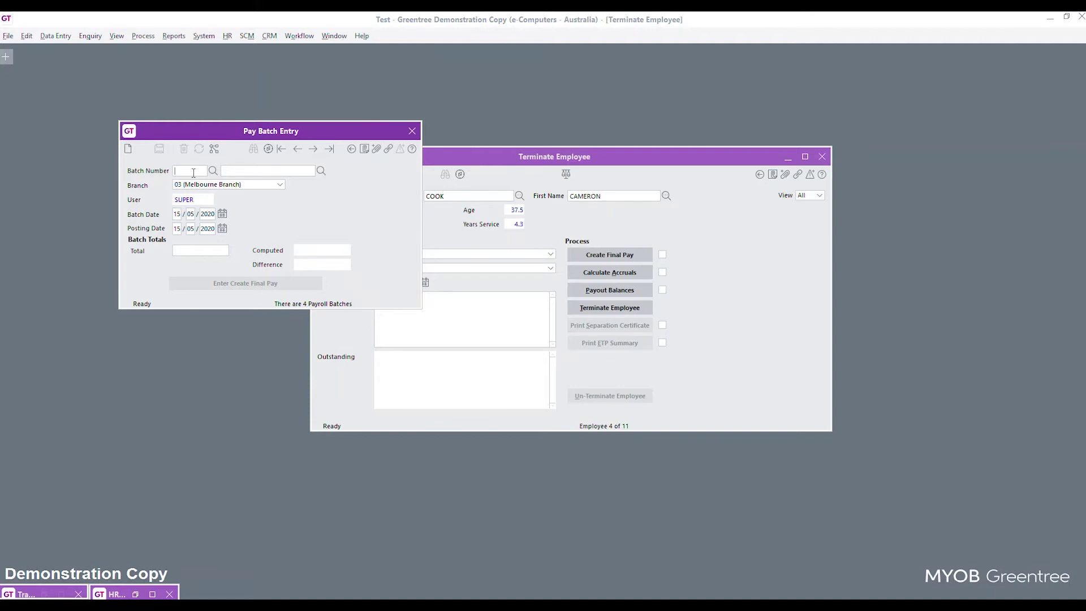
text(2005129)
key(Tab)
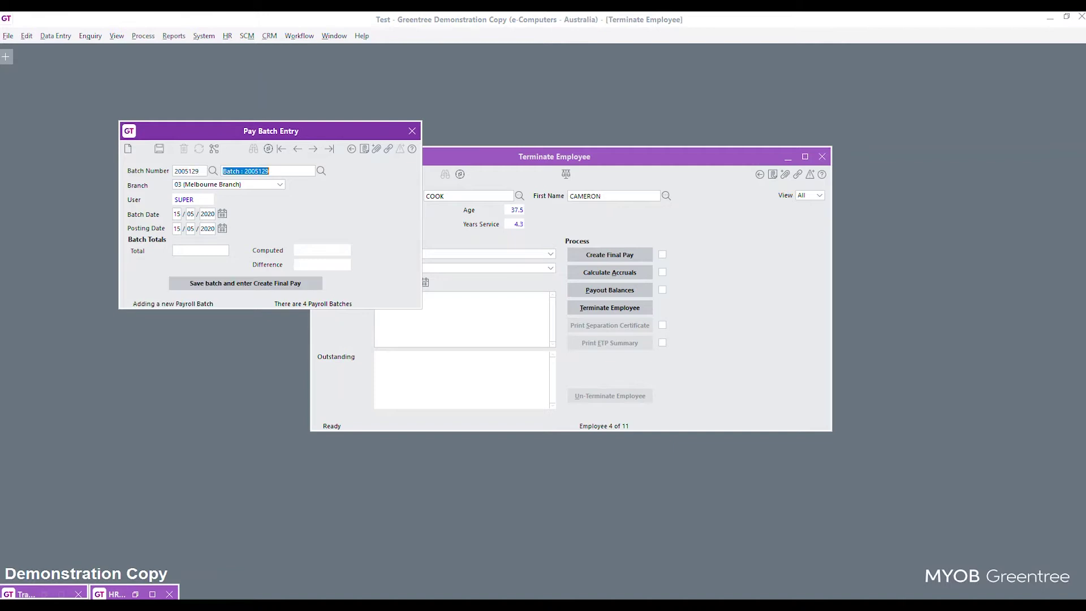
text(Termination)
key(BackSpace)
key(BackSpace)
key(BackSpace)
text(ion Pay Cook)
key(Tab)
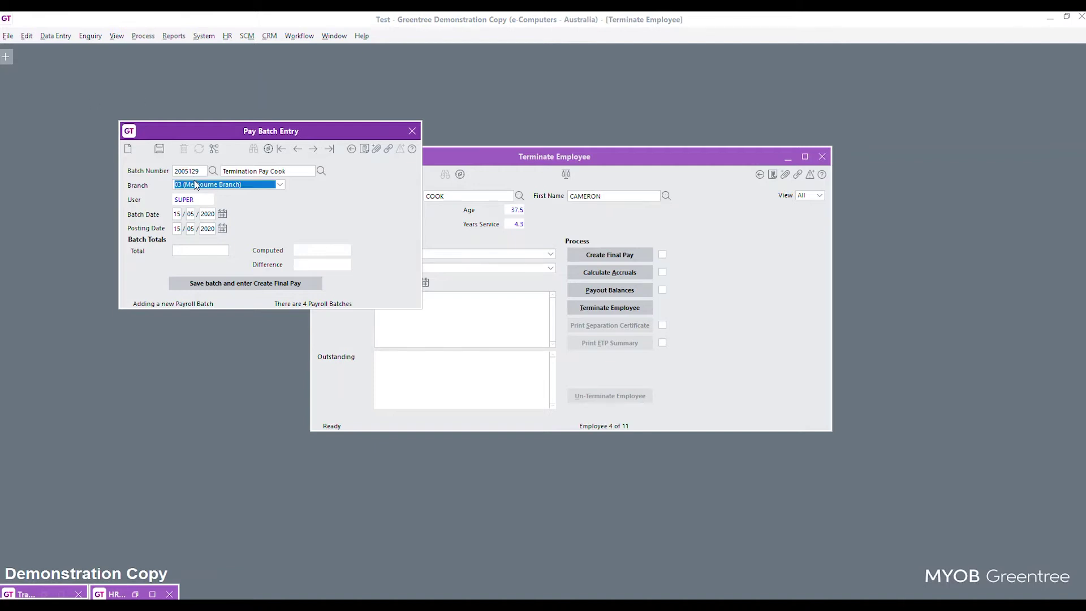
Set the batch date and posting date to 12/05/2020, then save the batch and proceed to creating the final pay.
click(223, 214)
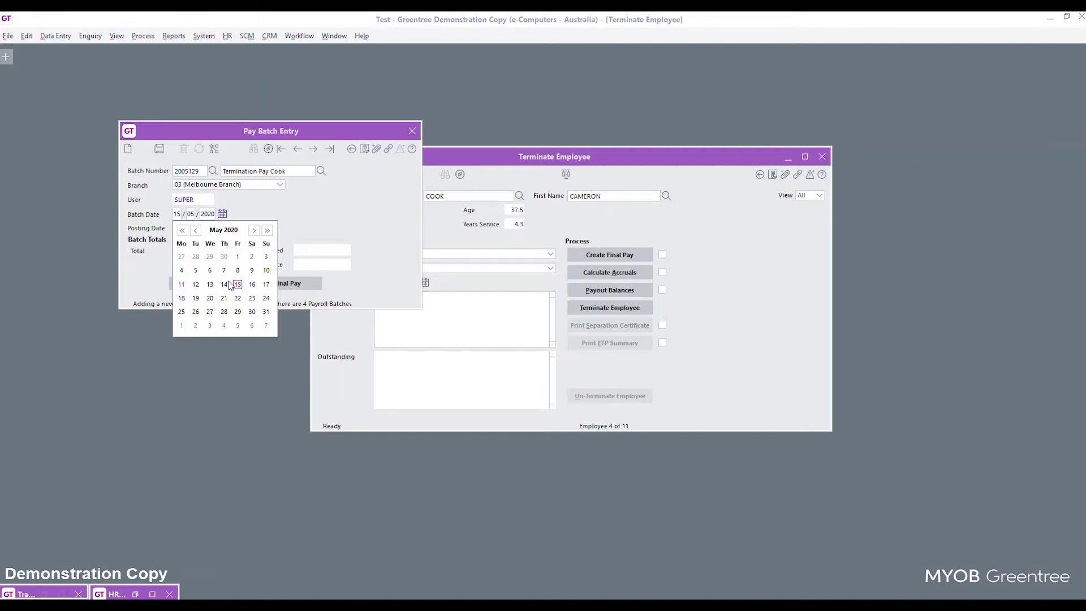
click(196, 285)
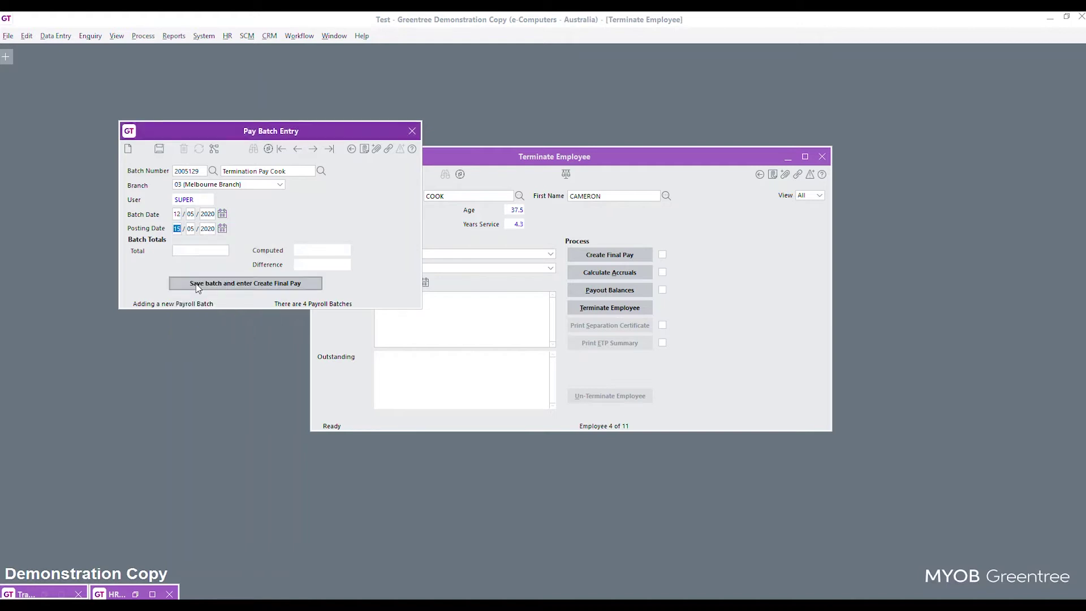
click(223, 229)
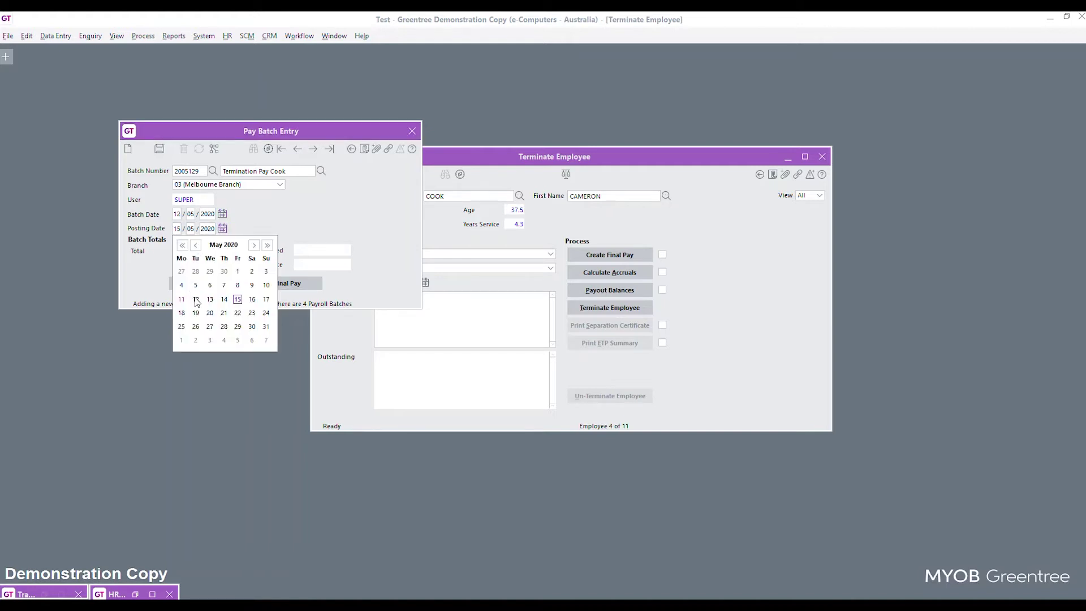
click(196, 301)
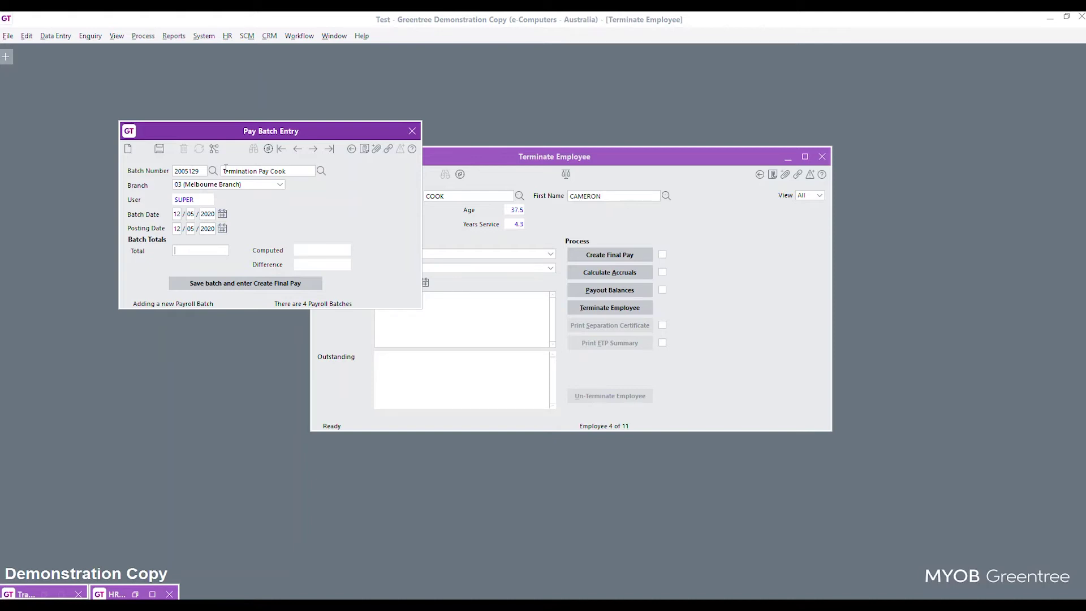
drag(229, 131, 372, 130)
click(375, 284)
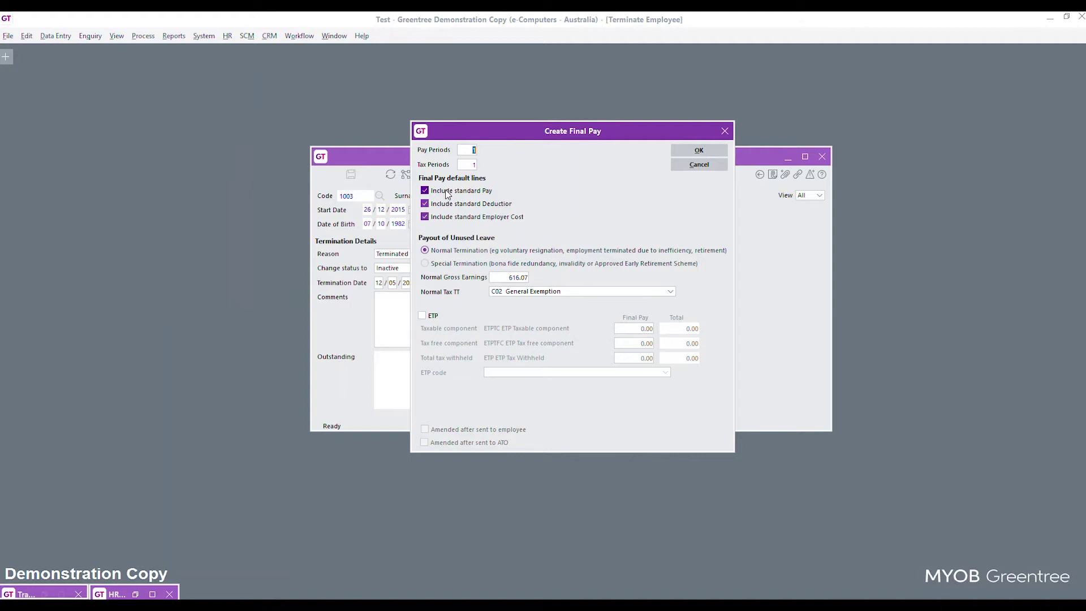
Exclude standard pay from the final pay and use Normal Termination for the payout of unused leave.
click(447, 191)
double_click(511, 277)
click(461, 270)
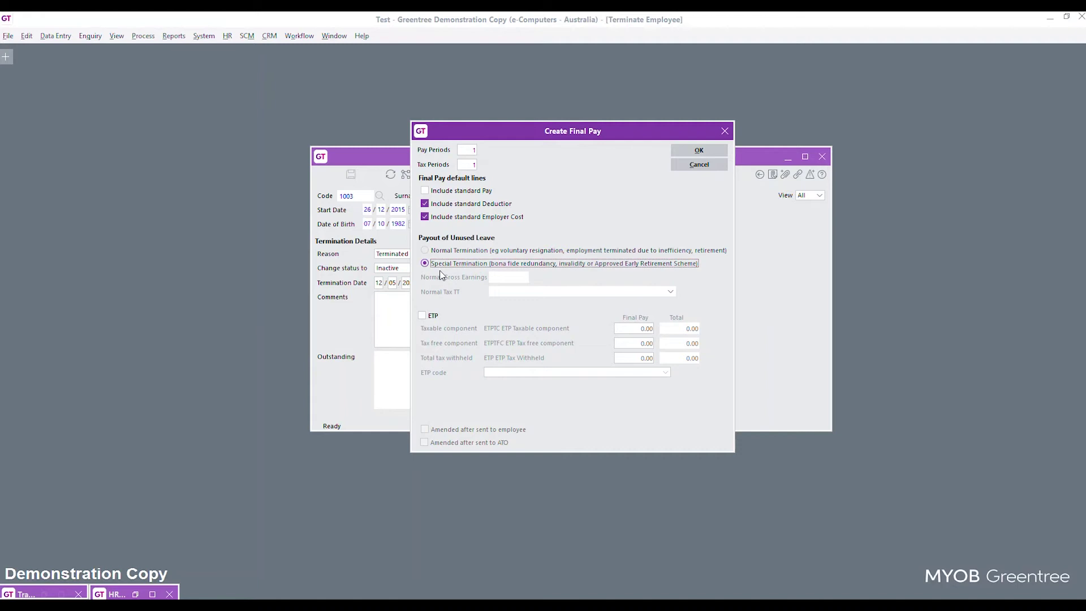
click(439, 252)
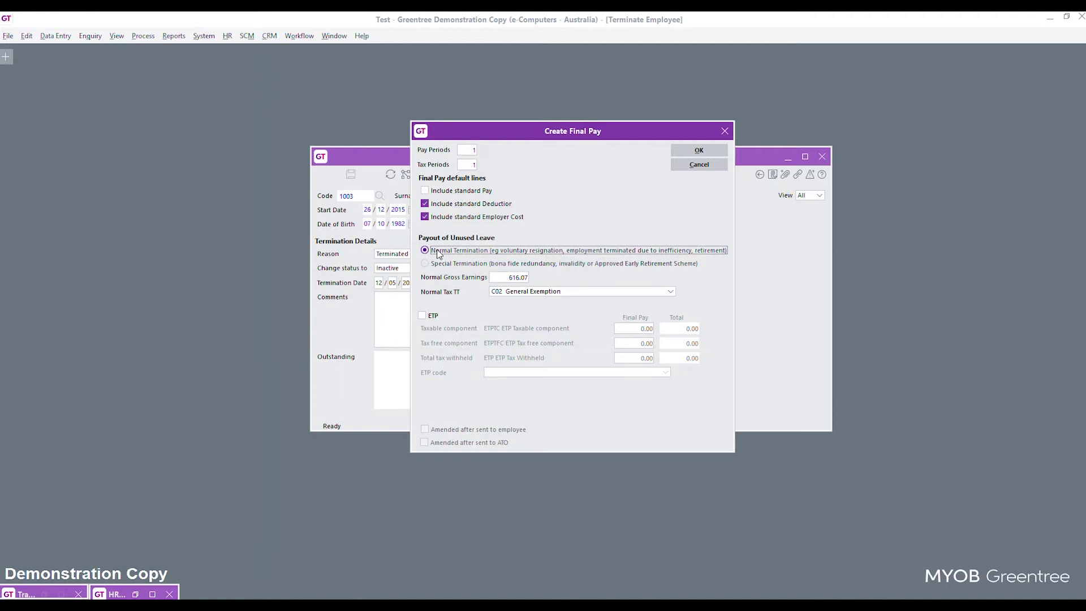
Include an ETP with taxable component 2778.31, tax withheld 1009.00 and code O - Life benefit non-excluded payments, and create the final pay.
click(429, 321)
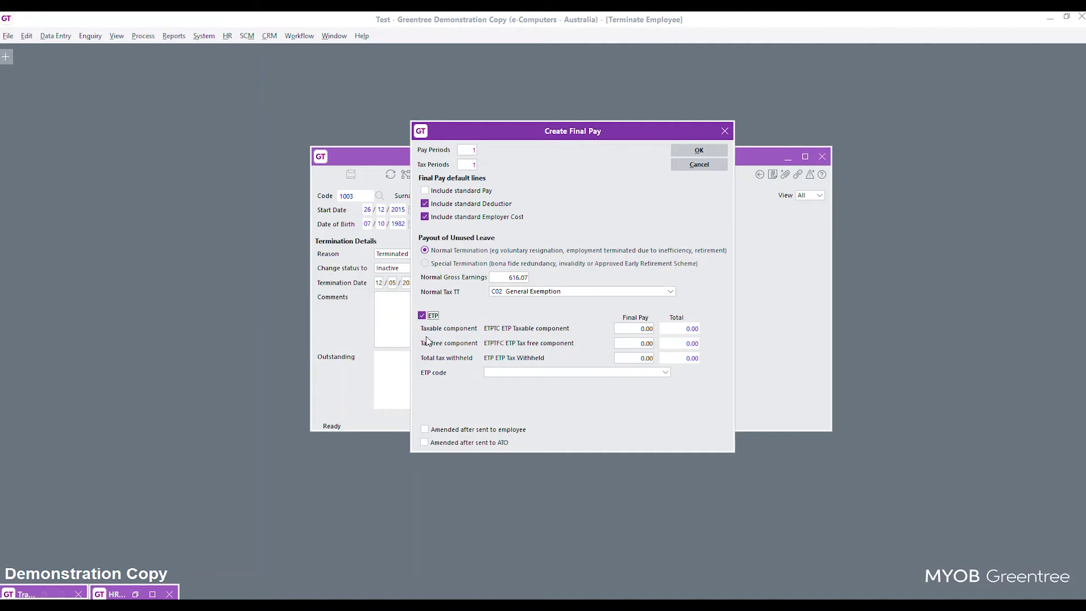
key(Tab)
text(2778.31)
click(641, 358)
text(1009.00)
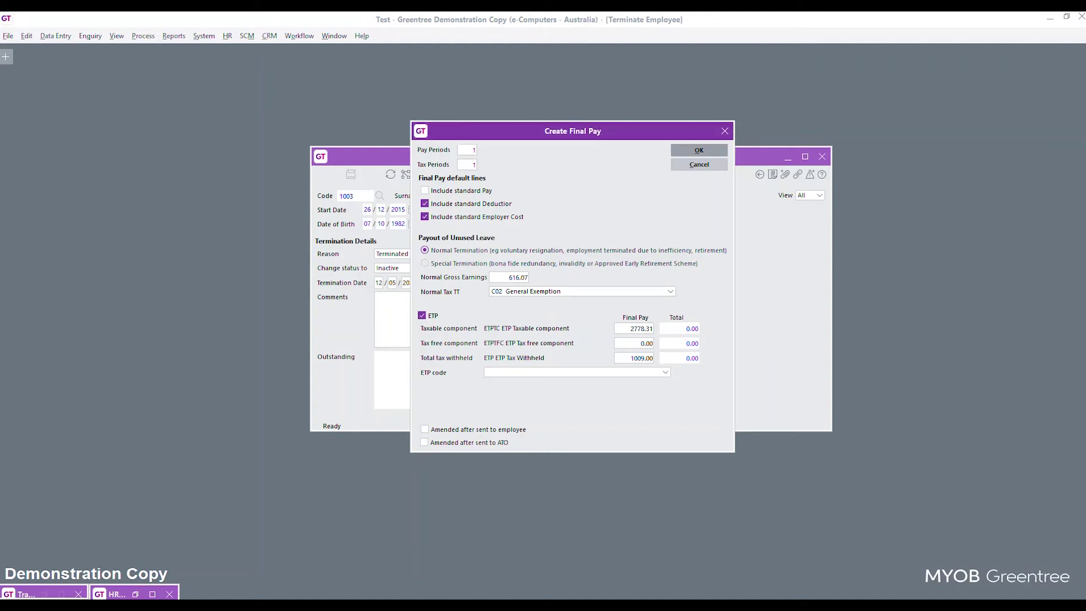
click(666, 373)
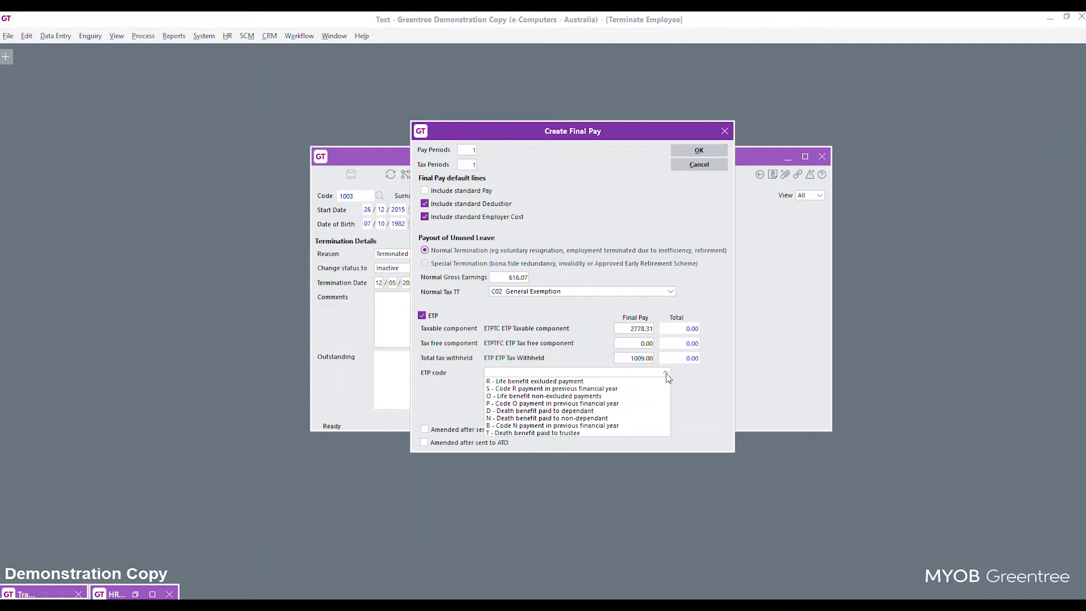
click(518, 396)
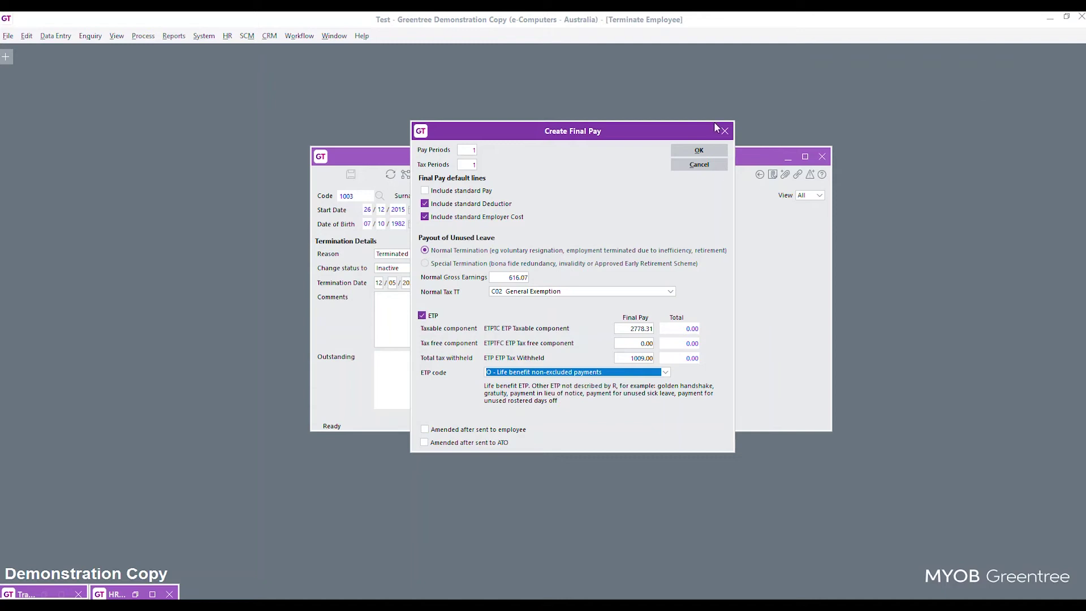
click(717, 154)
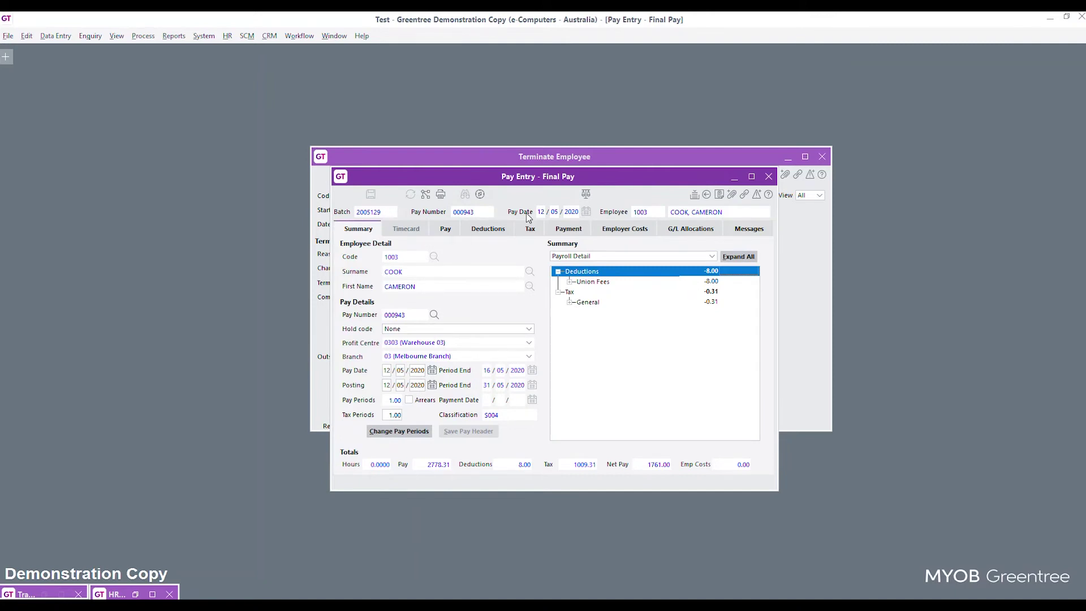
Add a pay line with transaction type 220 (Ordinary Hours) below the ETP taxable component line.
click(451, 233)
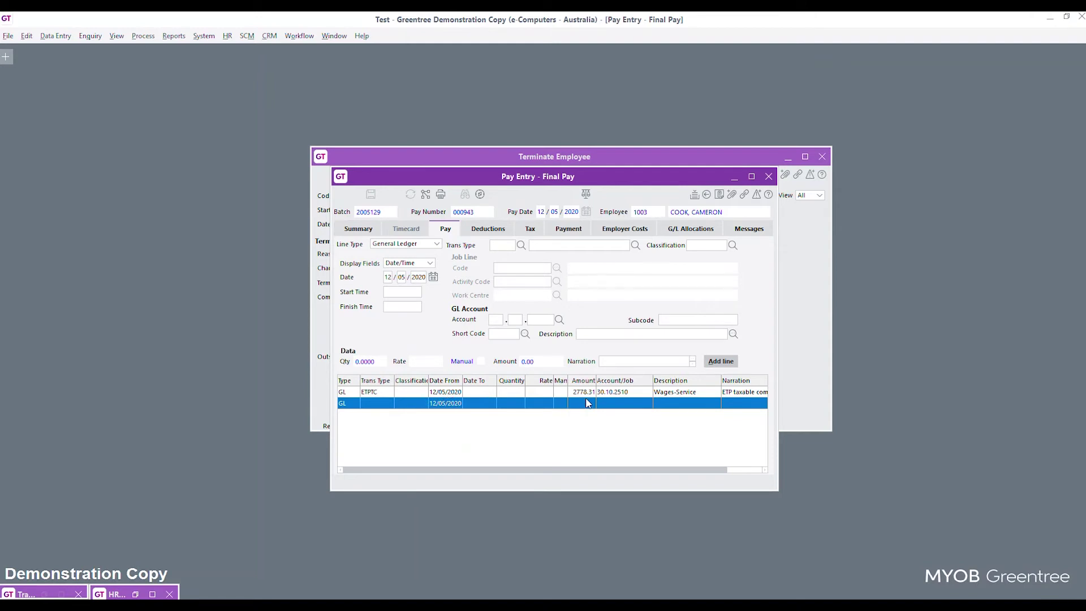
click(378, 404)
text(220)
key(Tab)
key(Tab)
Date the ordinary hours line from 11/05/2020 to 12/05/2020.
text(1105)
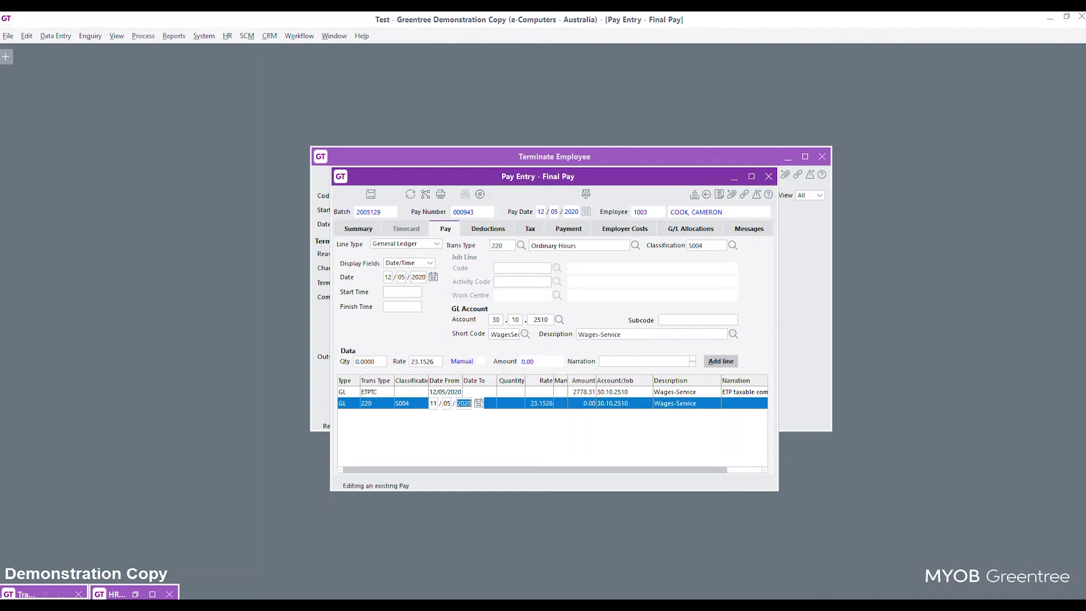
key(Tab)
text(12052)
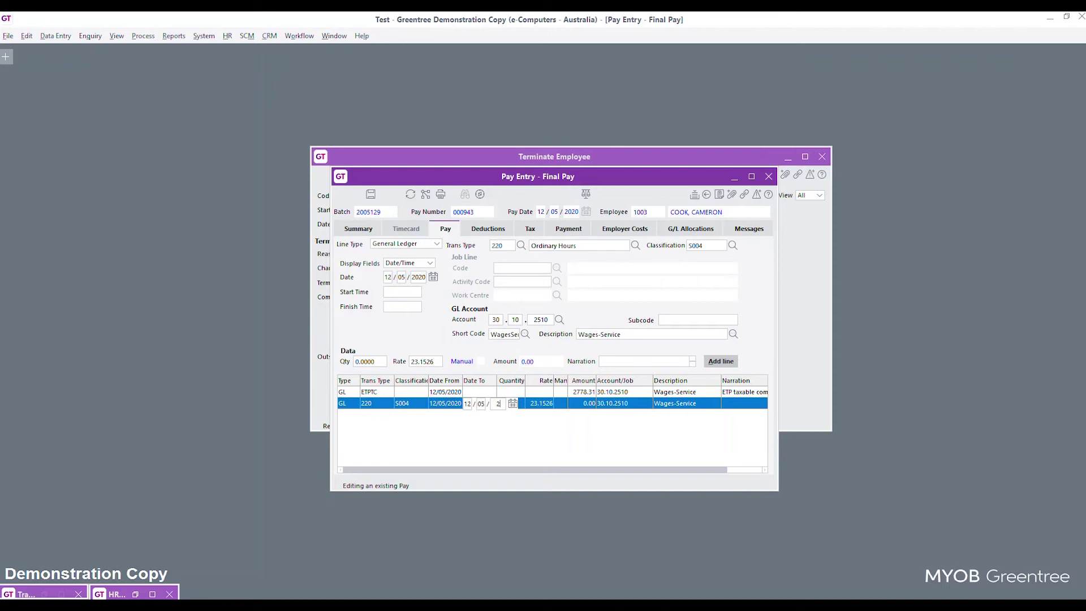
key(shift+Tab)
text(12)
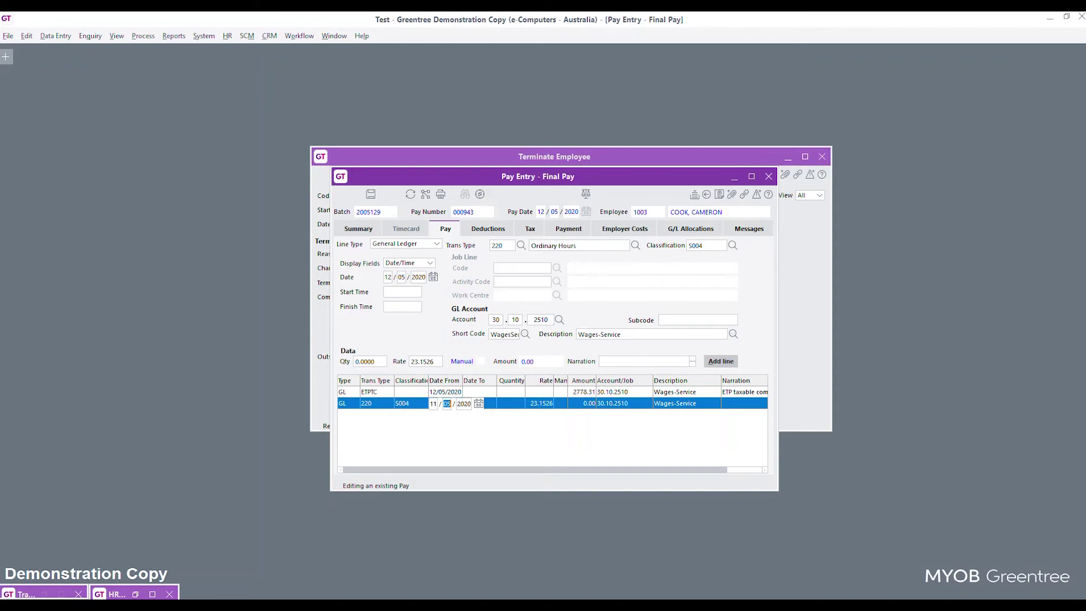
key(Tab)
key(shift+Tab)
text(11)
key(Tab)
text(12/05/2020)
Enter a quantity of 16 hours on the ordinary hours line and complete the line.
key(Tab)
text(16)
key(Tab)
key(Tab)
key(Tab)
key(Tab)
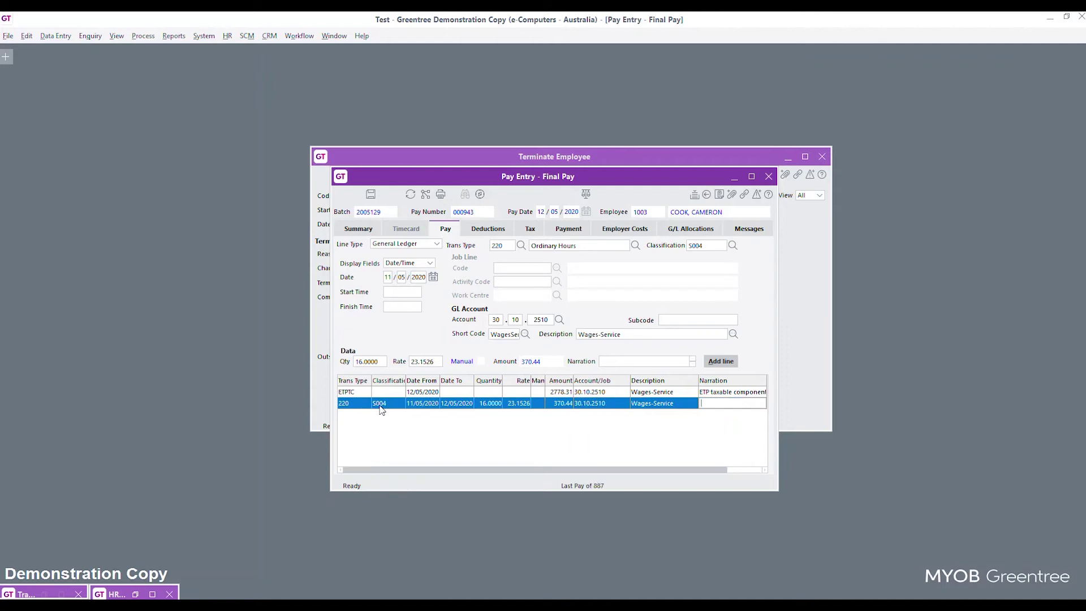
key(Tab)
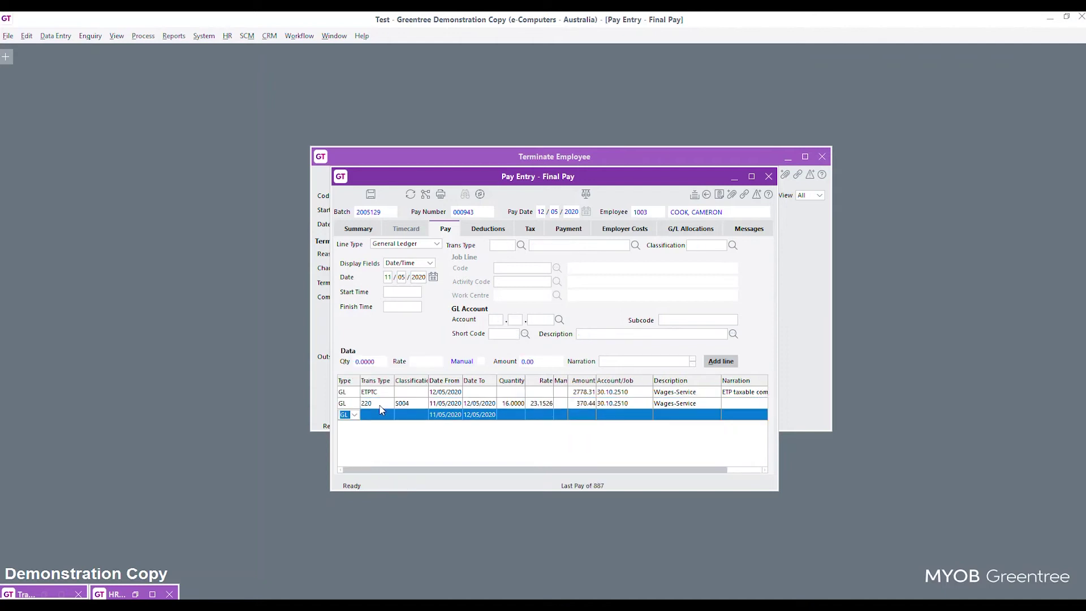
Examine the D11 union deduction line with its transaction type setup, and the tax lines of the final pay.
click(484, 230)
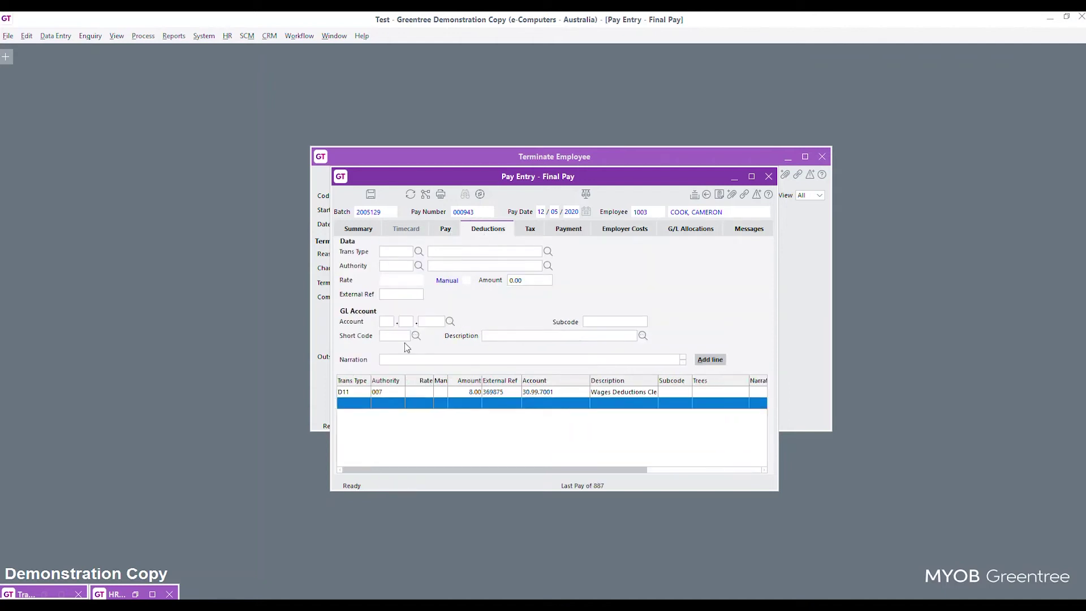
click(344, 394)
double_click(345, 393)
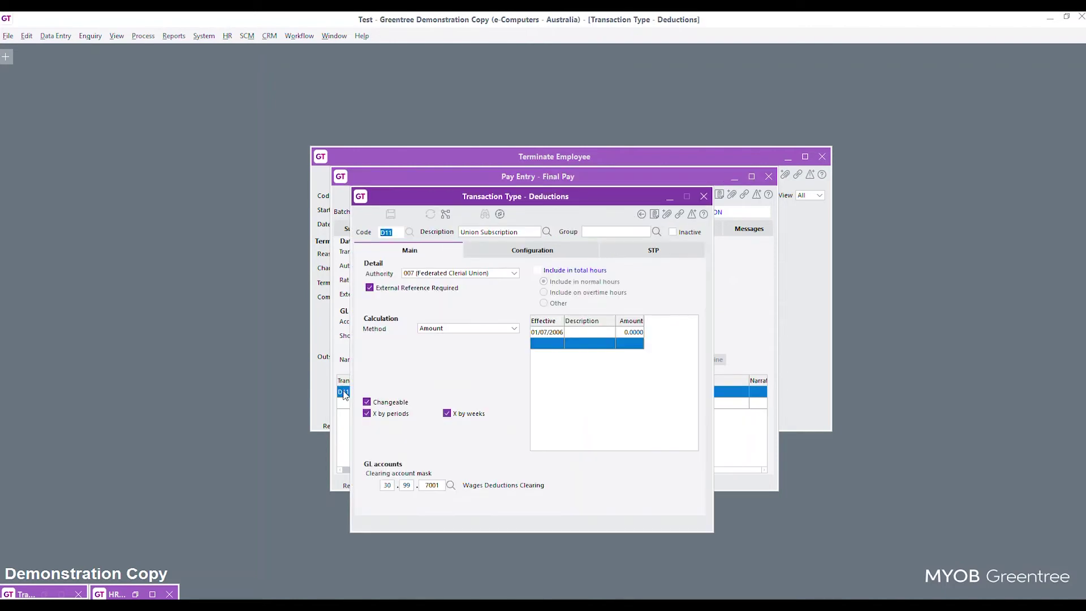
click(704, 197)
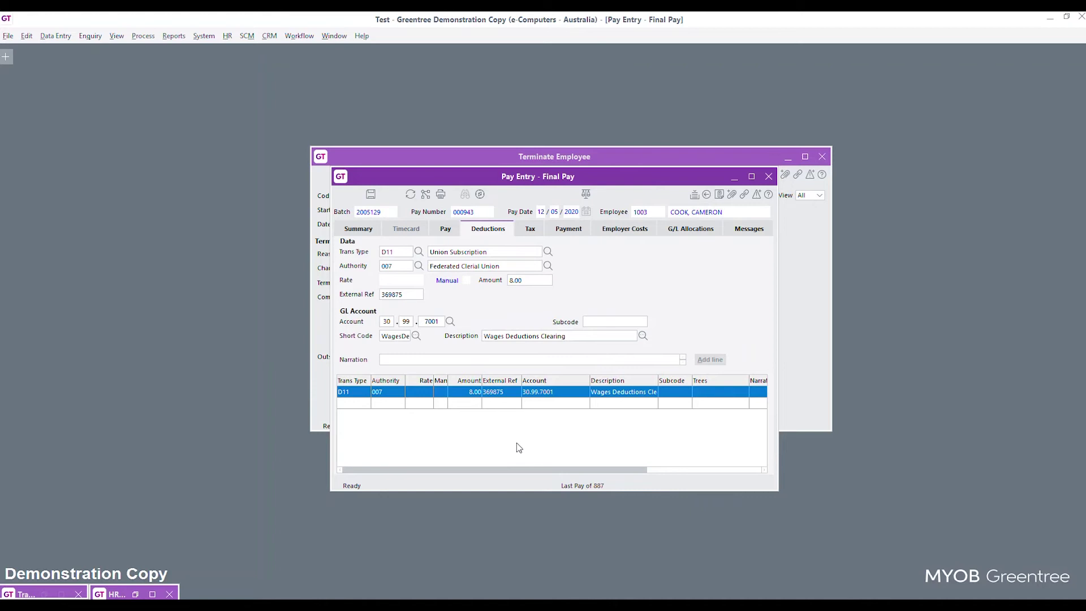
scroll(517, 447, right, 3)
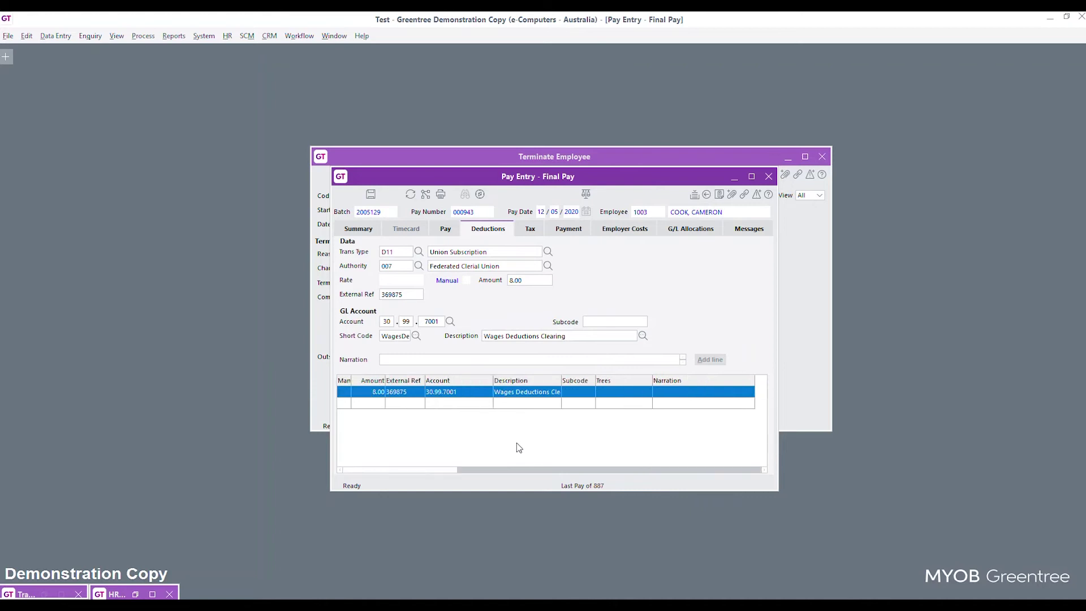
click(541, 233)
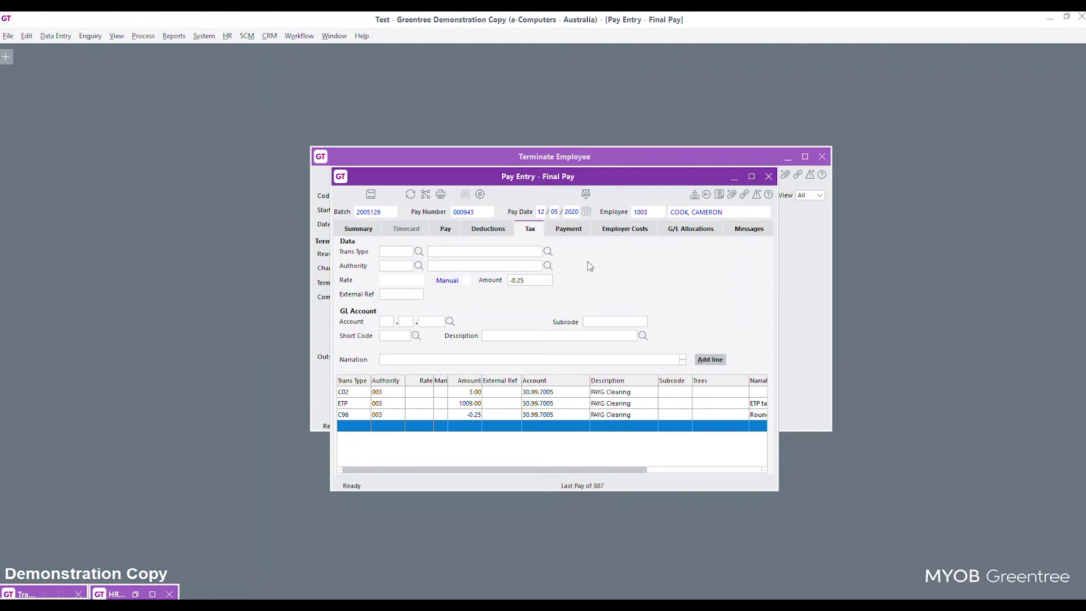
Override the X04 superannuation employer cost manually with an amount of 334.72 and save the final pay.
click(621, 232)
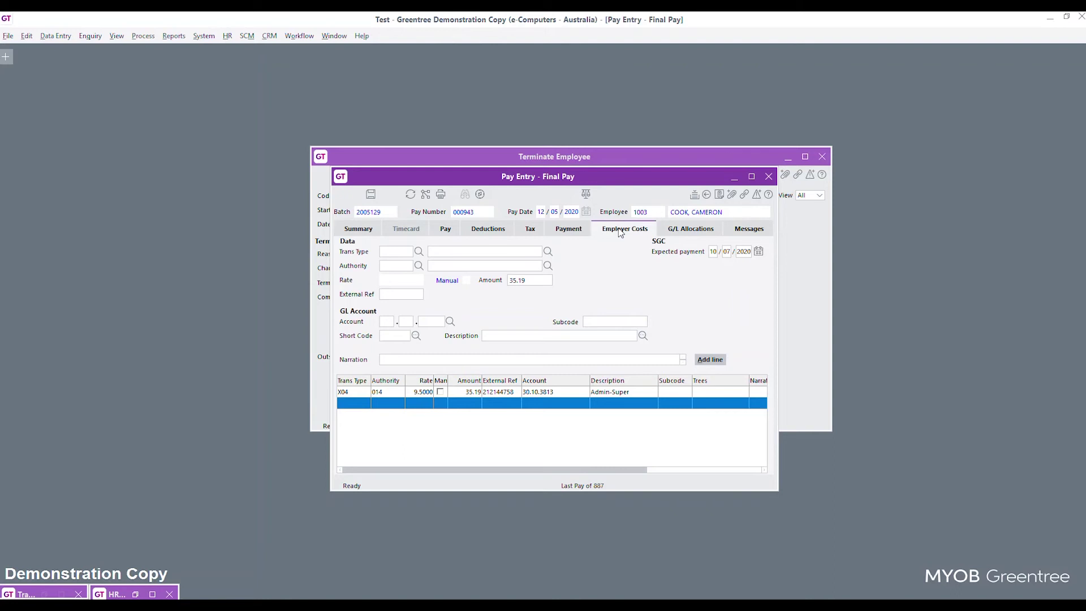
click(441, 392)
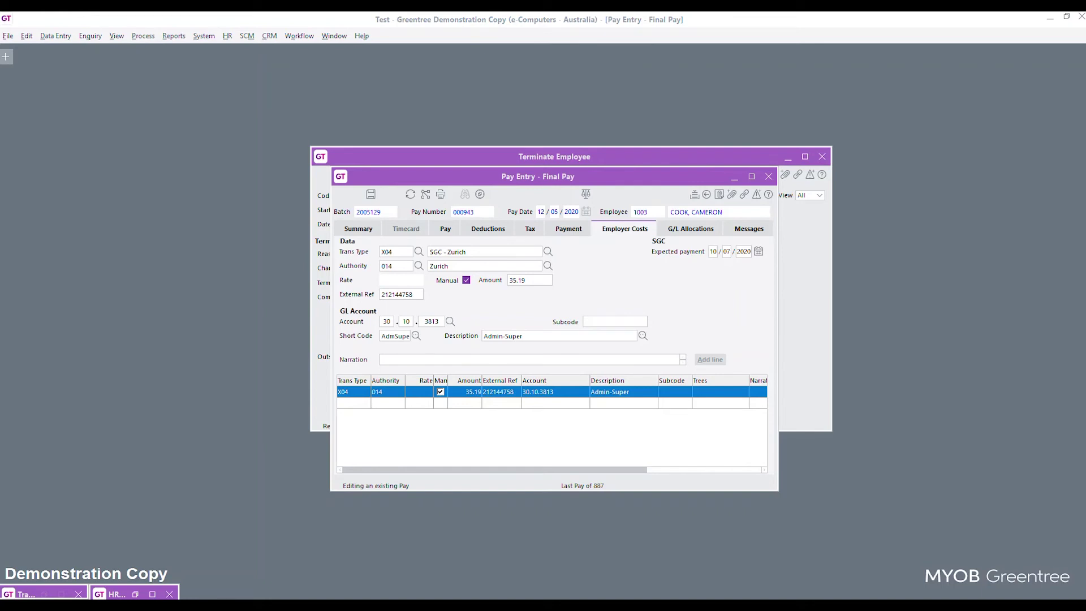
click(473, 395)
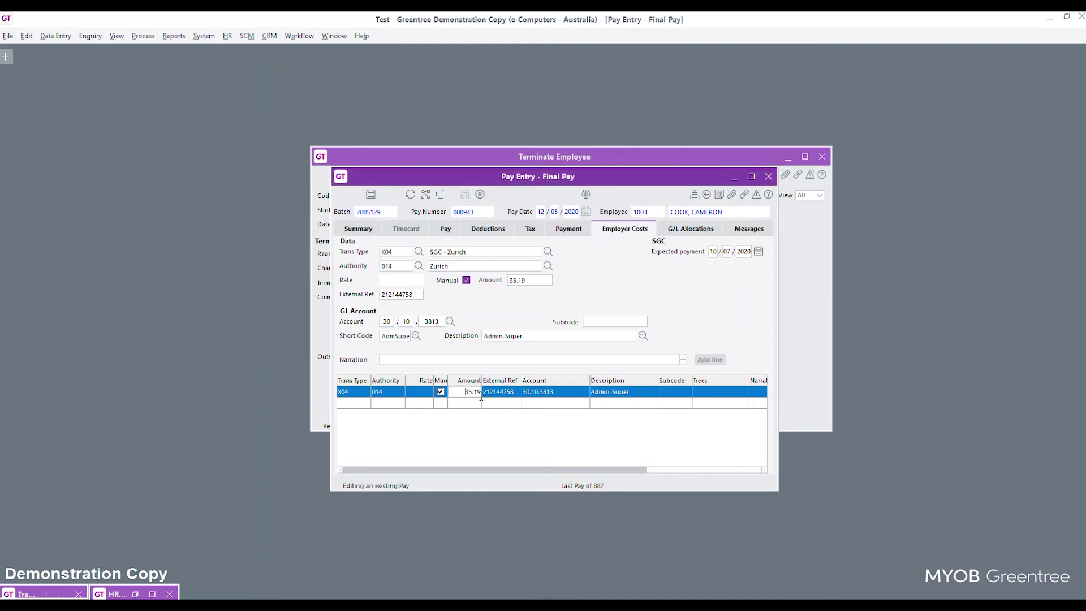
key(Delete)
key(Delete)
key(Delete)
text(334.72)
key(Tab)
click(374, 200)
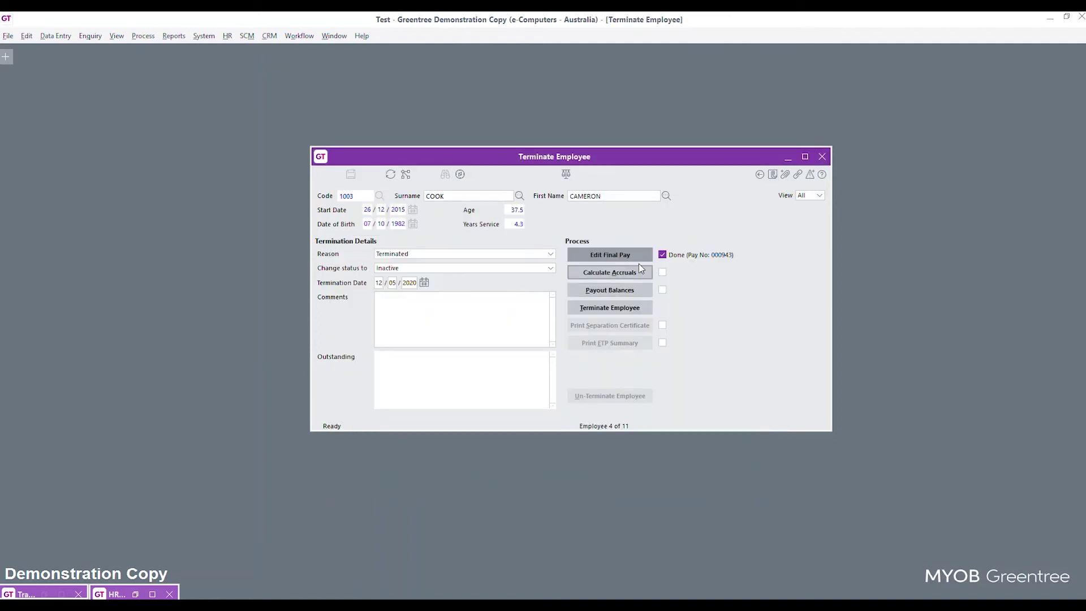
Reopen the final pay and review its pay lines and employer costs, then close it.
click(624, 254)
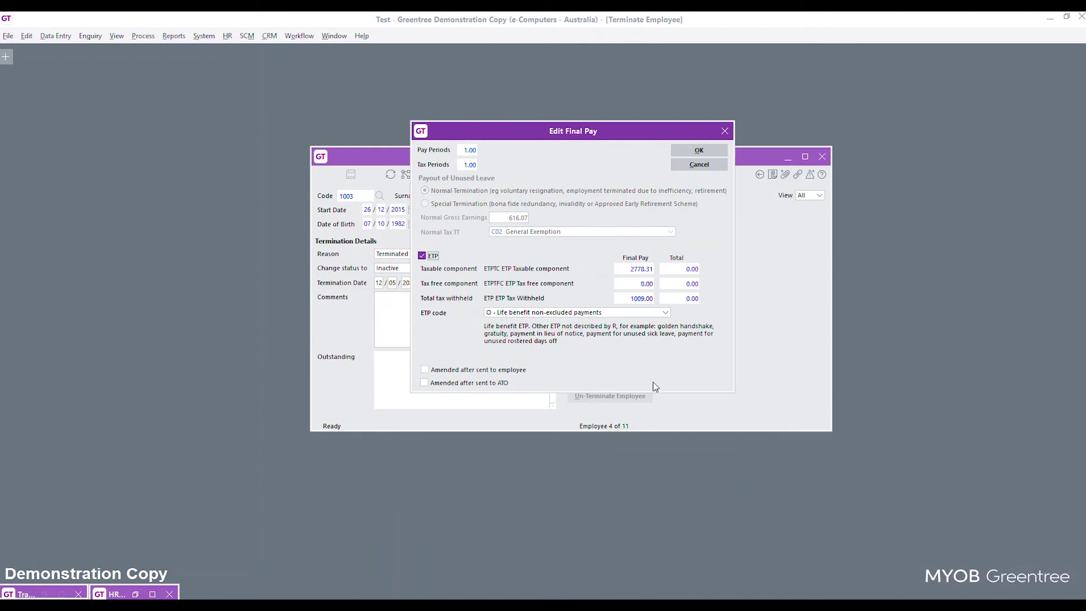
click(702, 153)
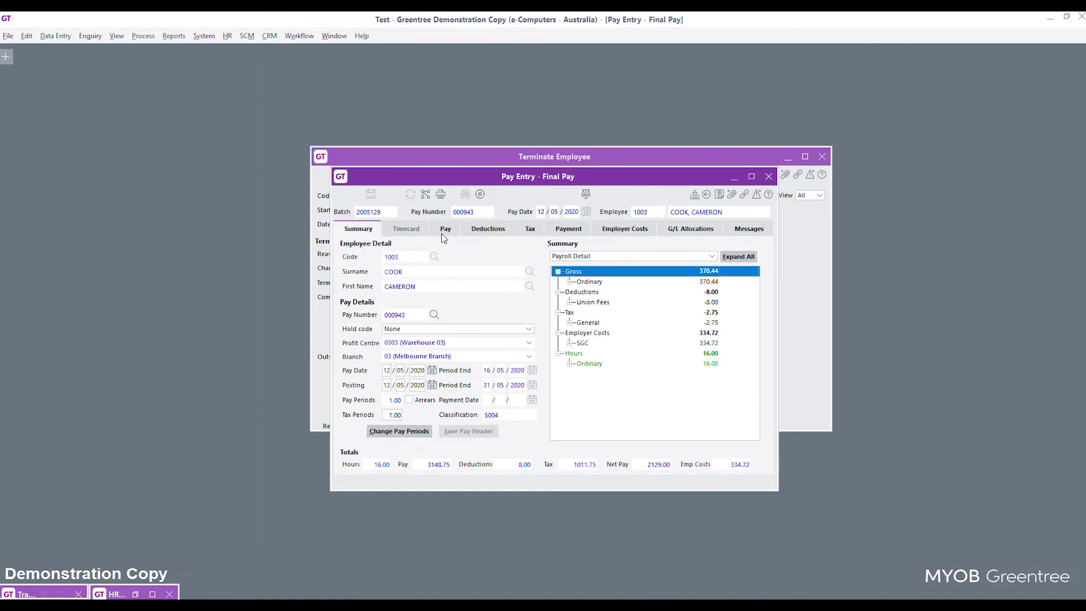
click(445, 232)
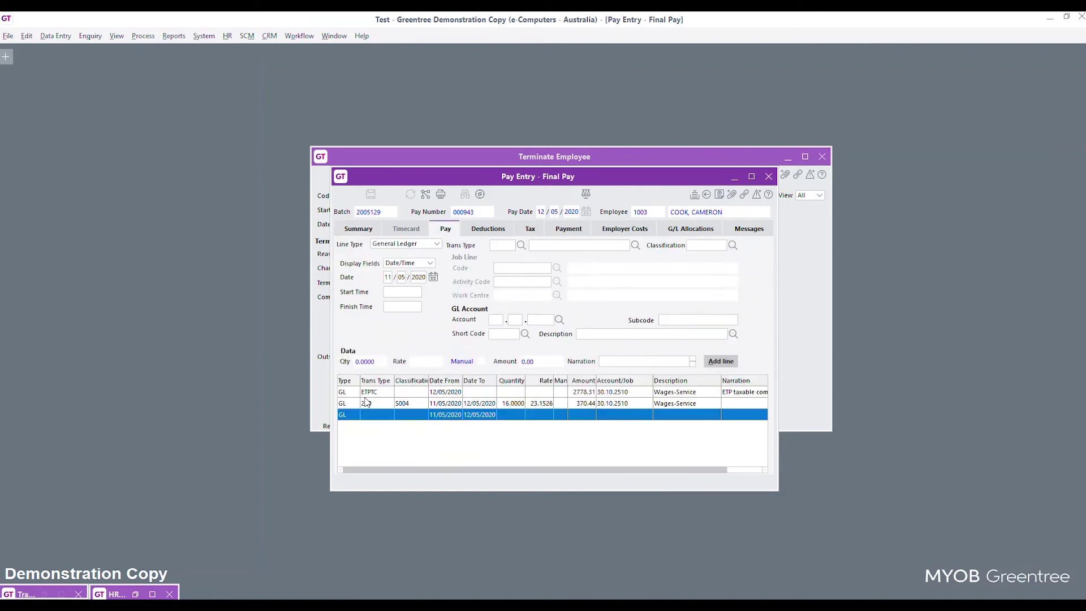
click(623, 229)
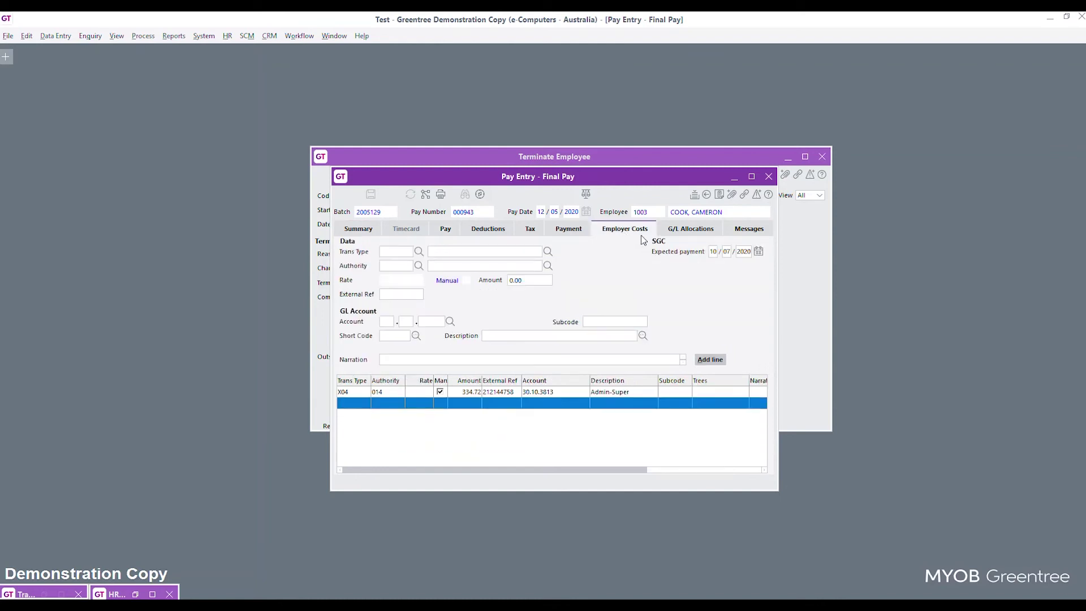
click(768, 177)
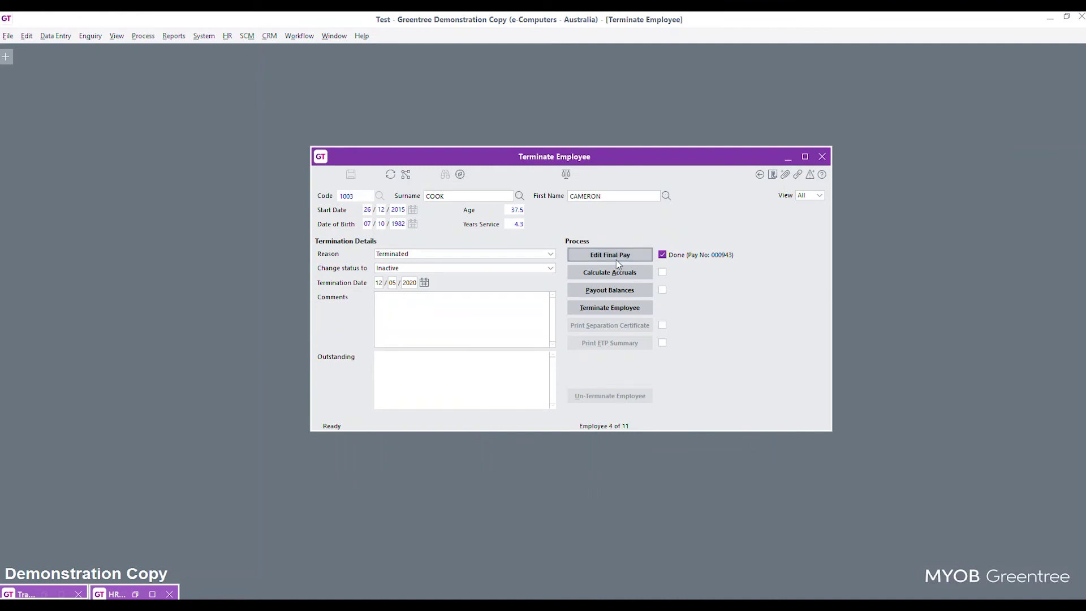
Calculate the employee's accruals to the termination date and pay out the leave balances.
click(640, 275)
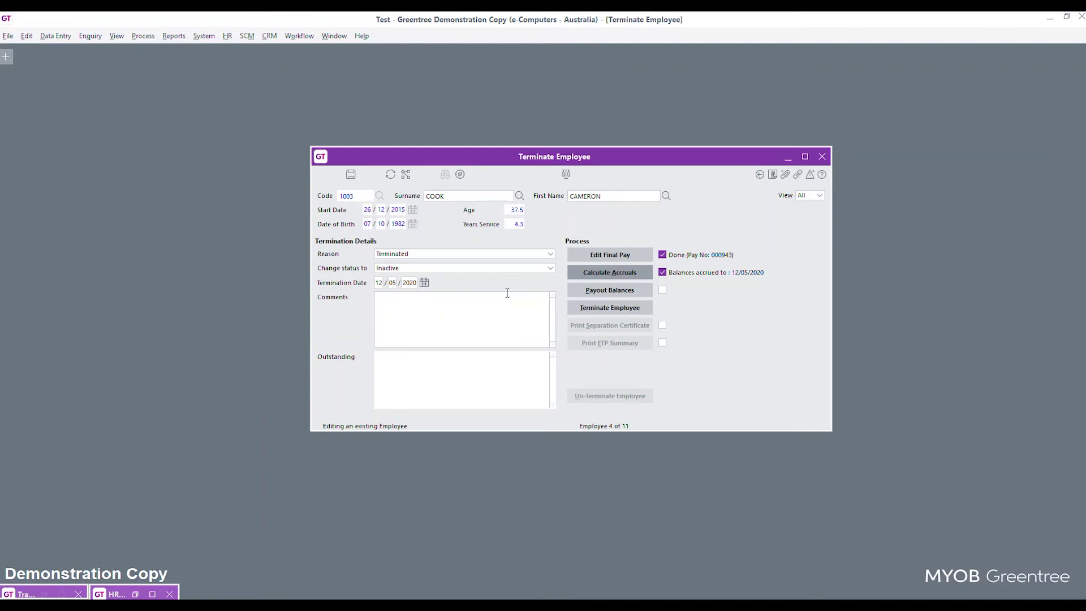
click(629, 287)
click(640, 287)
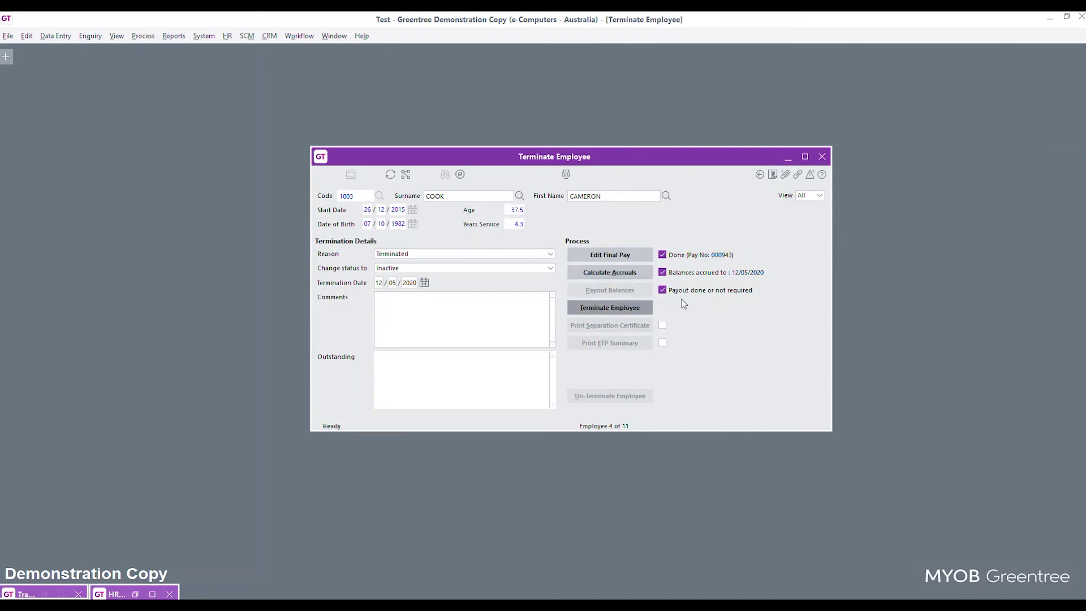
Examine the 202TN annual leave payout line in the final pay, along with its deductions, tax and employer costs.
click(629, 255)
click(632, 257)
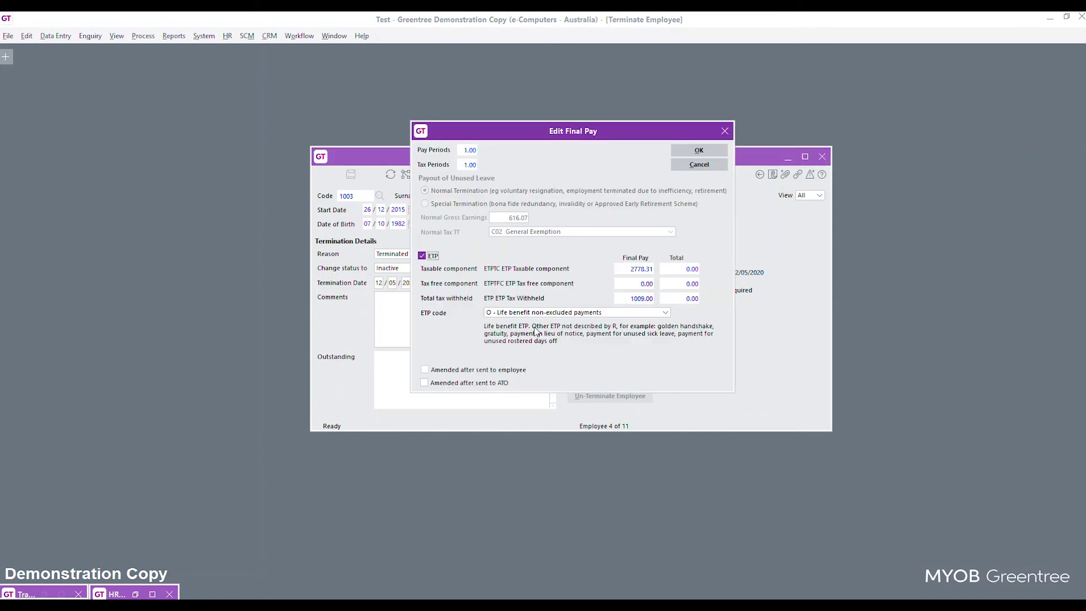
click(700, 150)
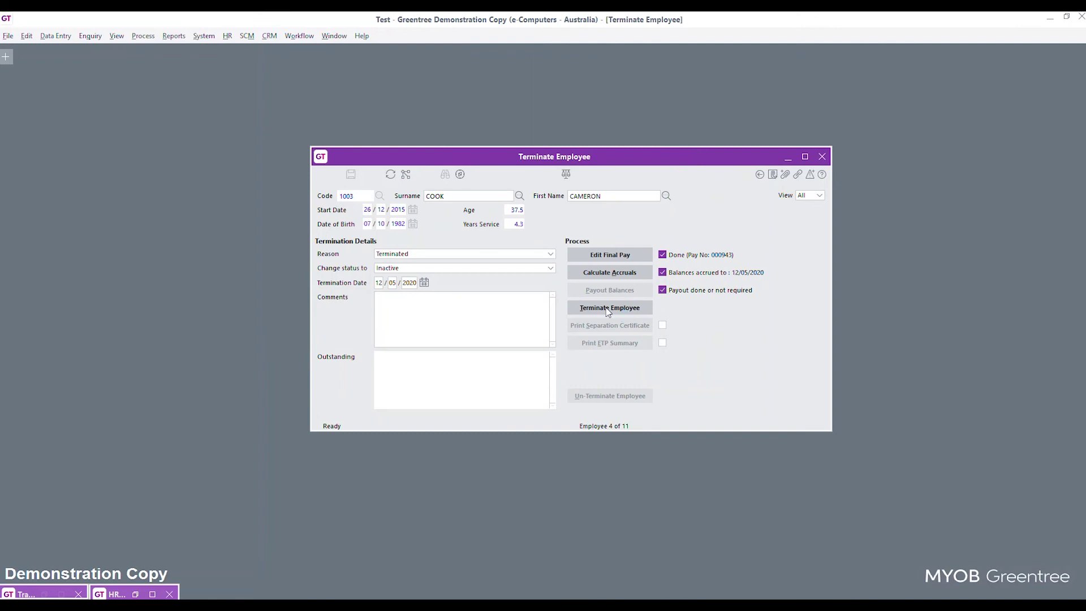
click(446, 228)
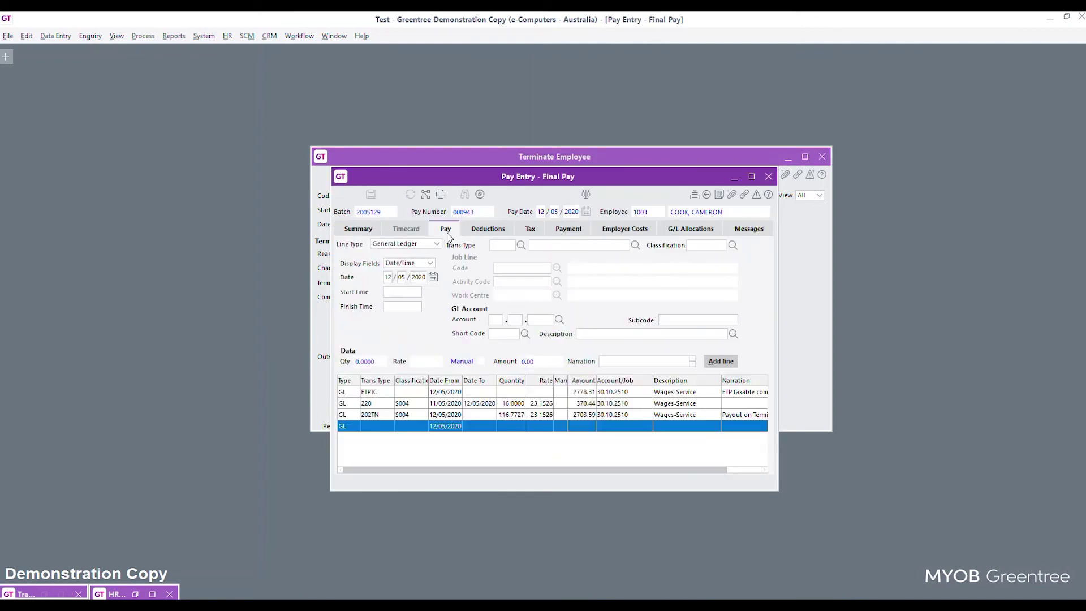
click(372, 419)
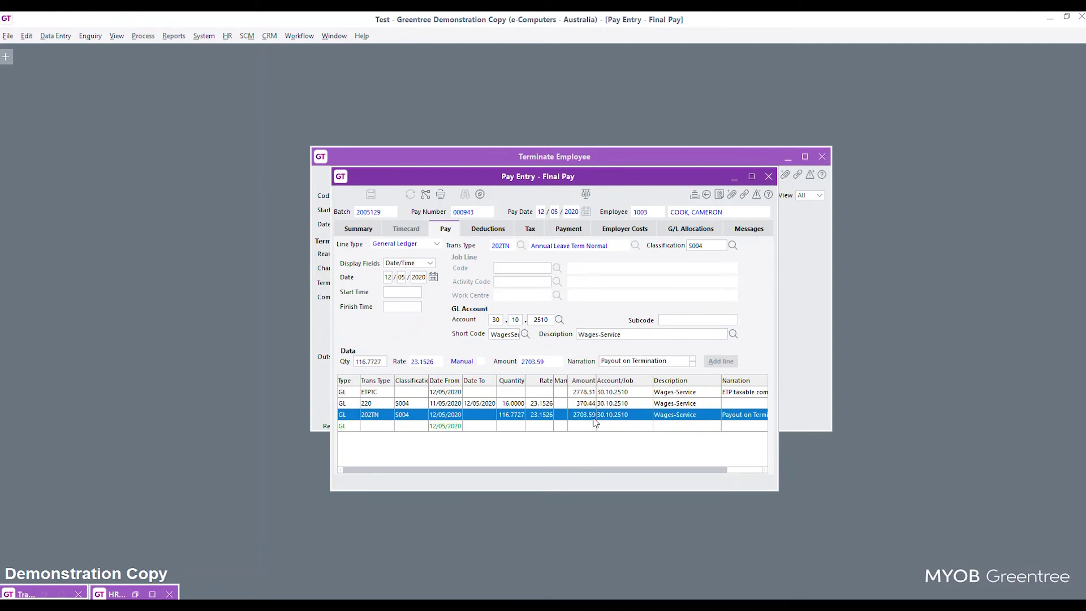
click(490, 230)
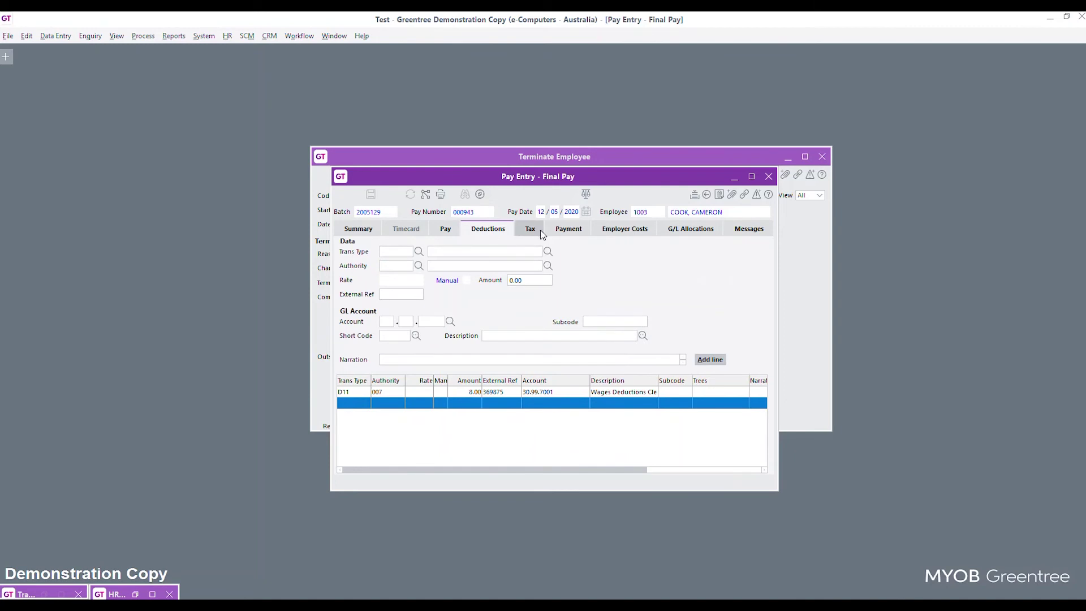
click(542, 231)
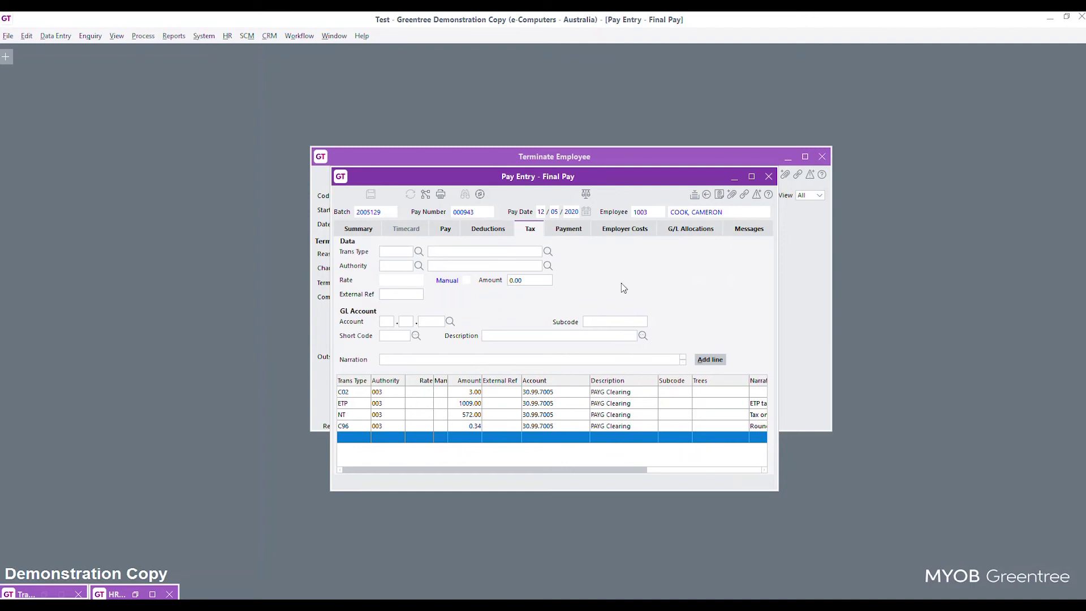
click(622, 228)
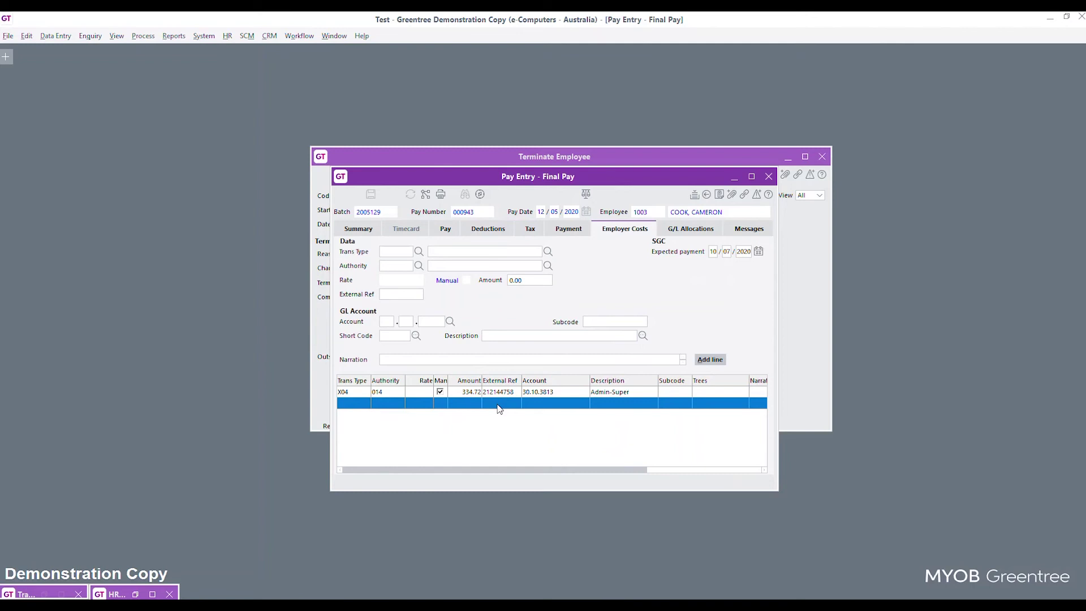
click(709, 163)
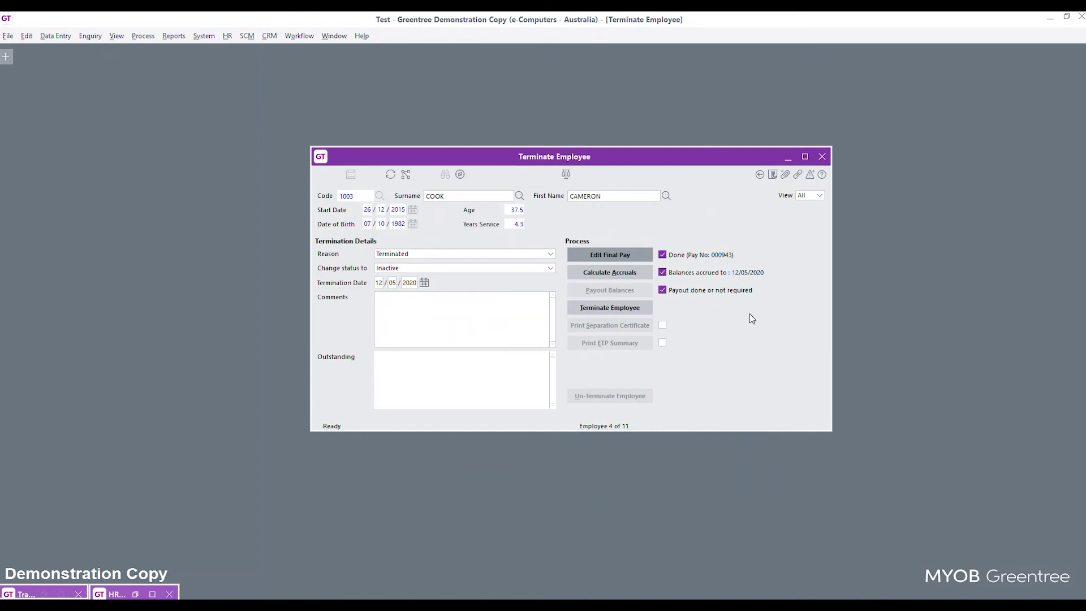
Terminate the employee and confirm the termination.
click(625, 311)
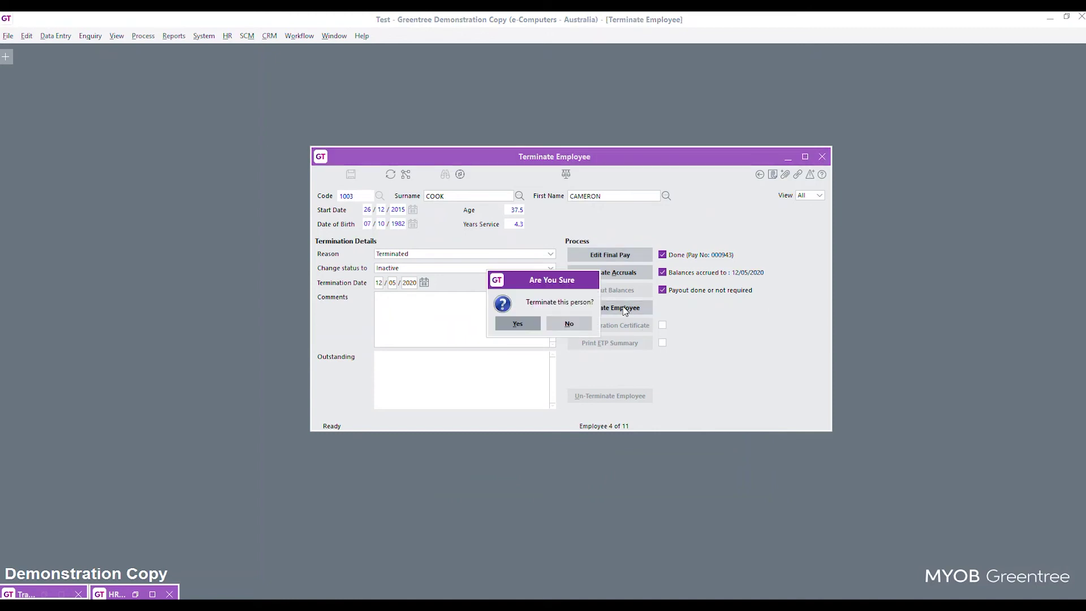
click(517, 324)
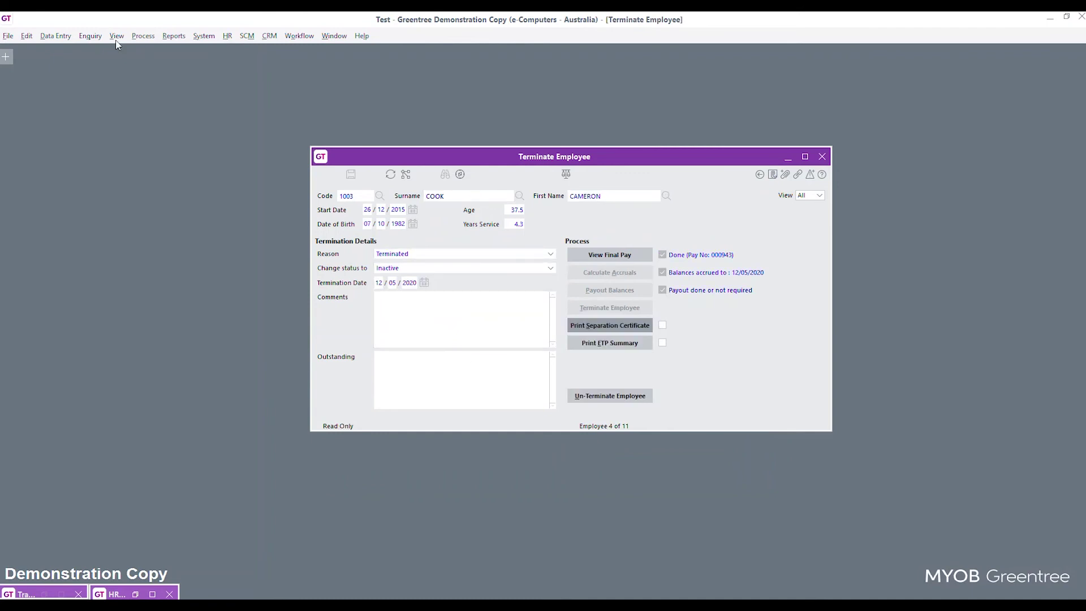
Bring up batch 2005129 in payroll's Maintain Pay Run.
click(227, 36)
mouse_move(244, 73)
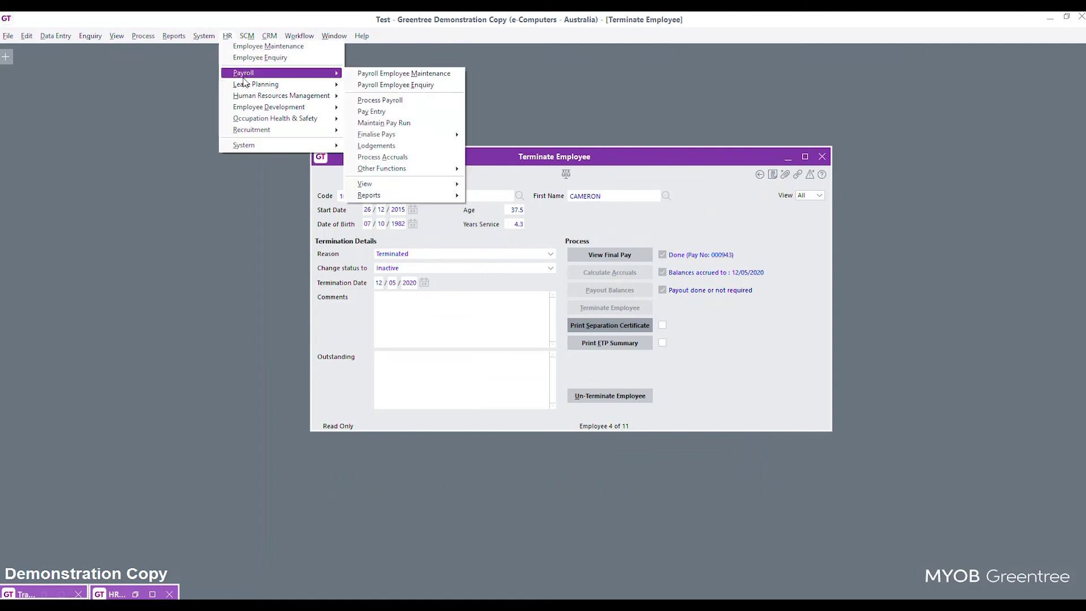
click(376, 119)
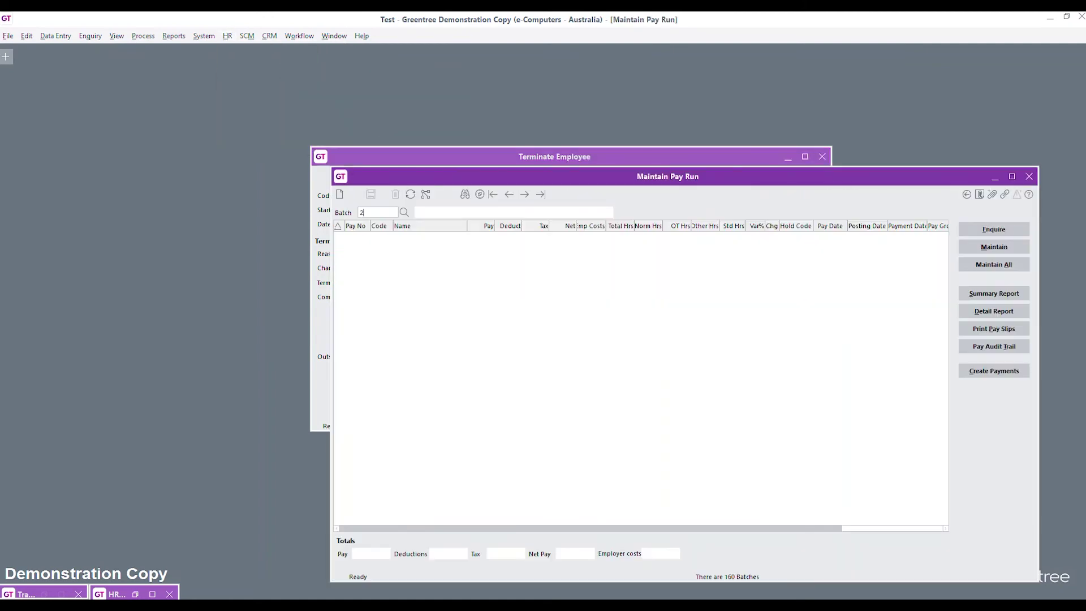
text(2005129)
key(Return)
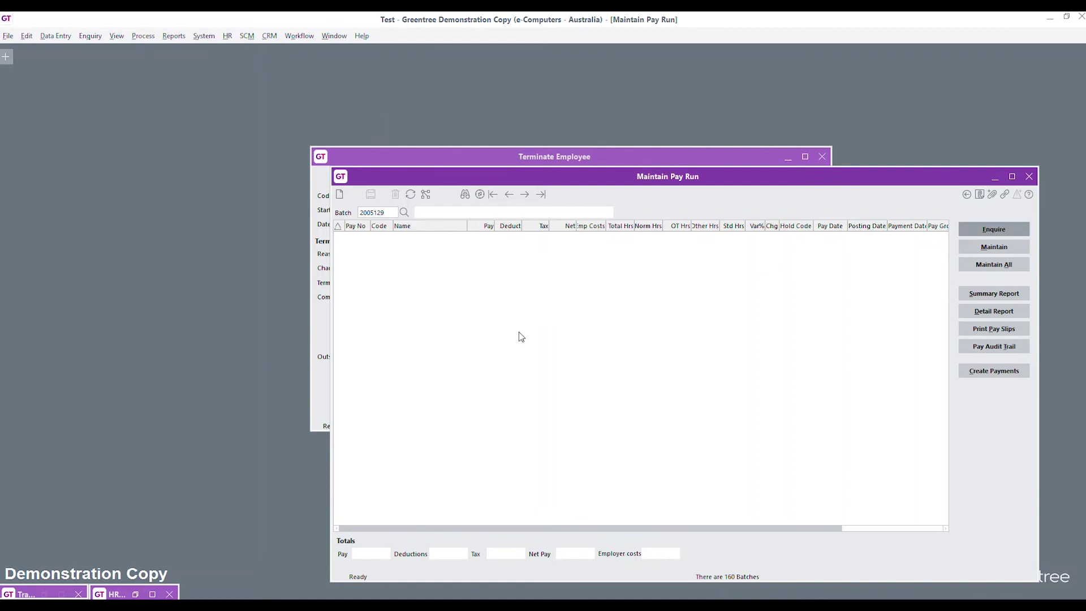
click(543, 325)
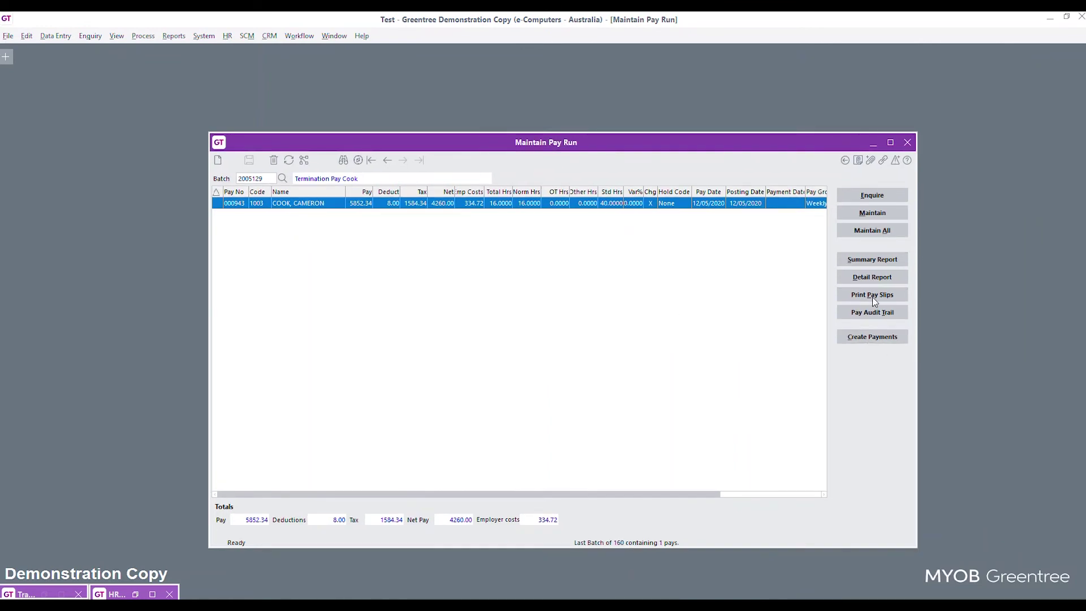
Open the terminated employee's pay from the batch and review its pay, deductions, tax, payment and employer cost details.
double_click(325, 204)
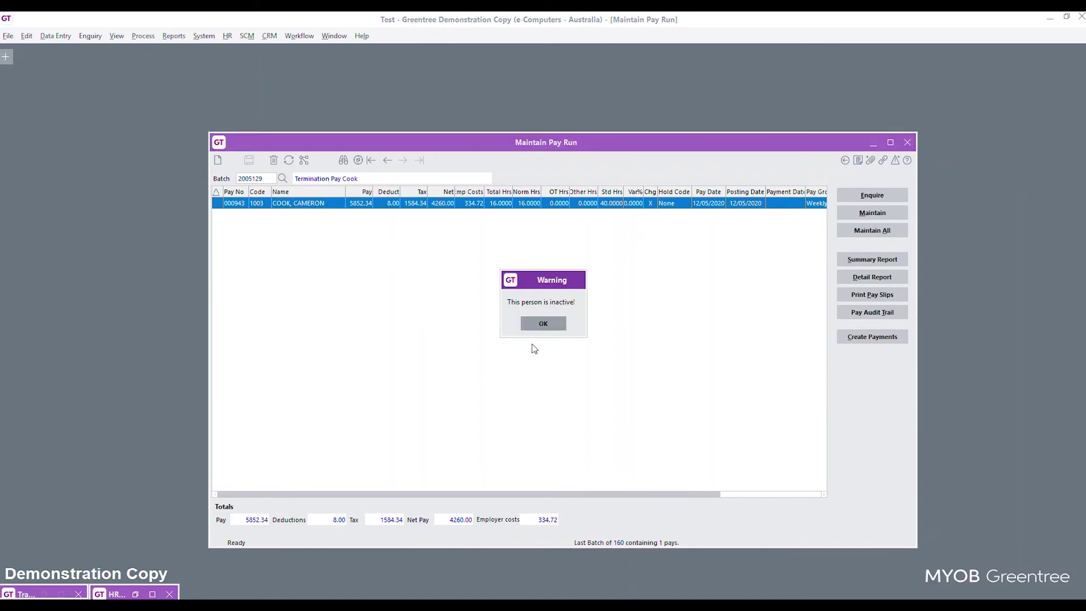
click(545, 323)
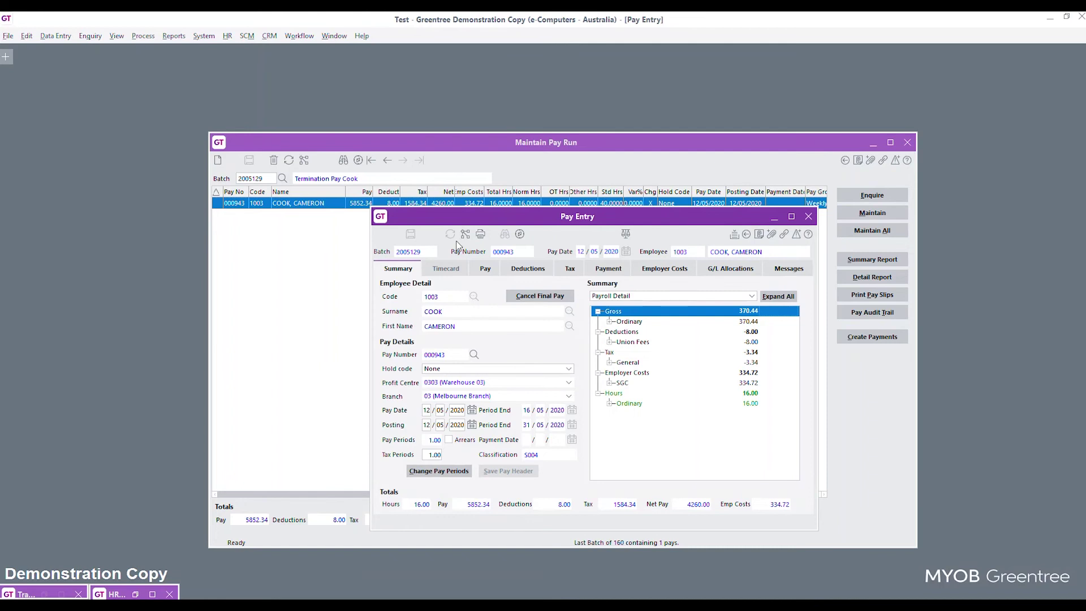
click(478, 271)
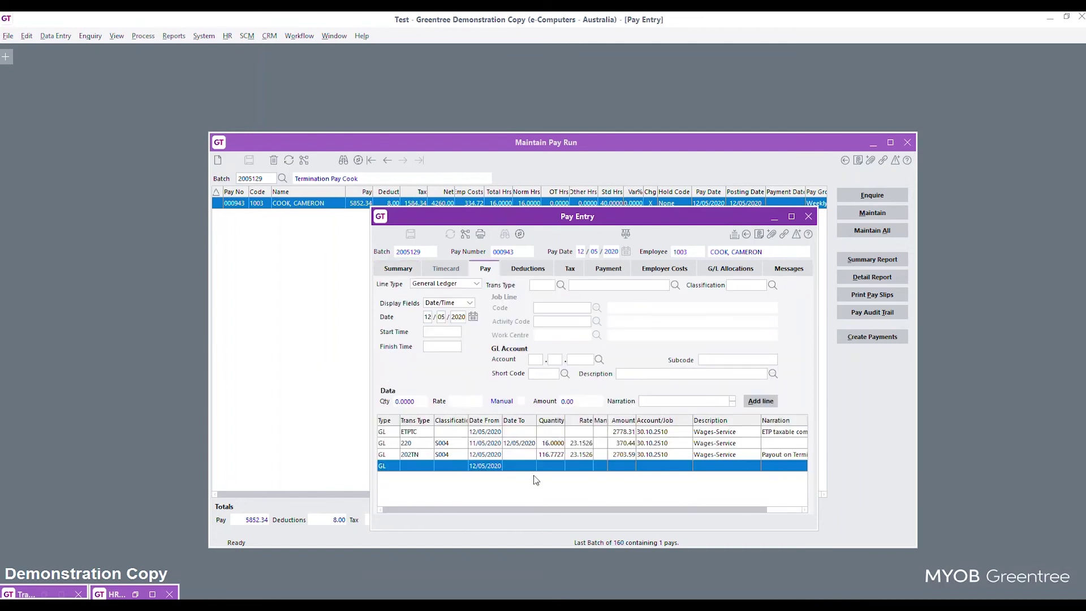
click(540, 269)
click(569, 270)
click(609, 269)
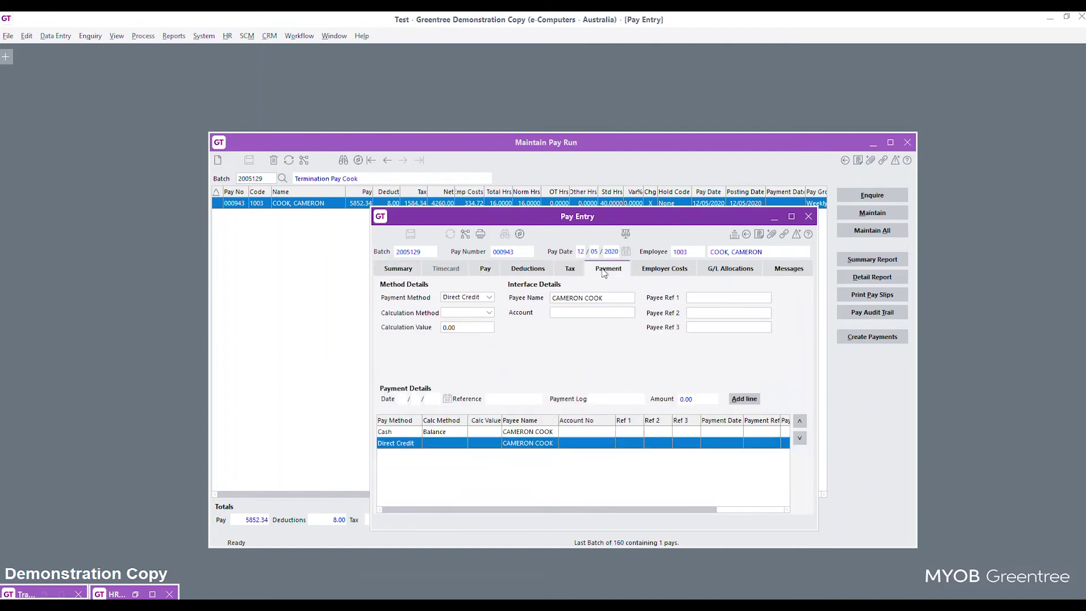
click(664, 270)
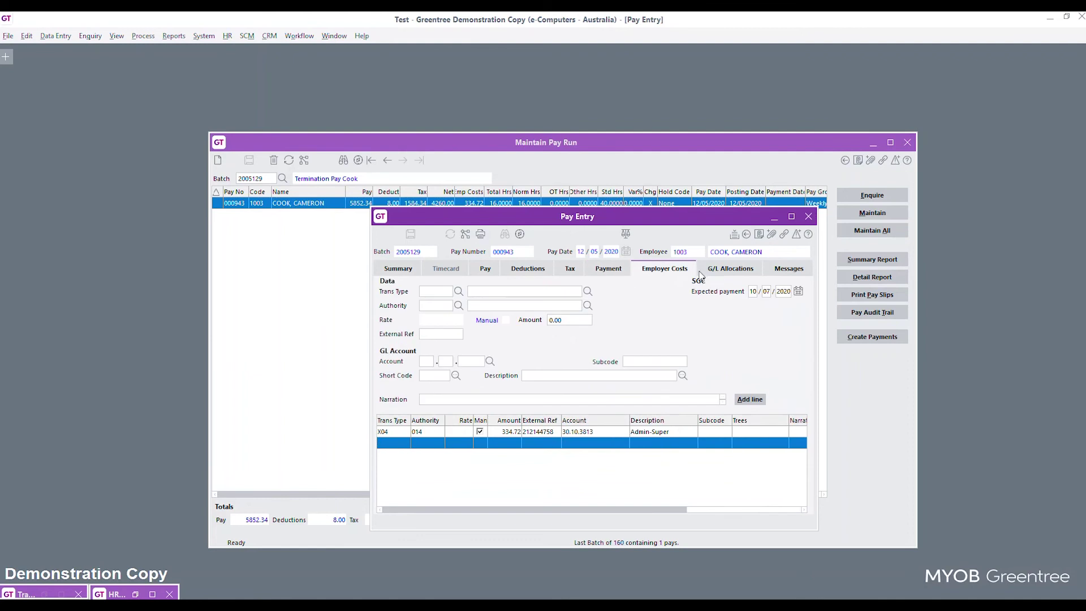
Look up the terminated employee by surname in HR Employee Maintenance.
click(227, 35)
click(266, 46)
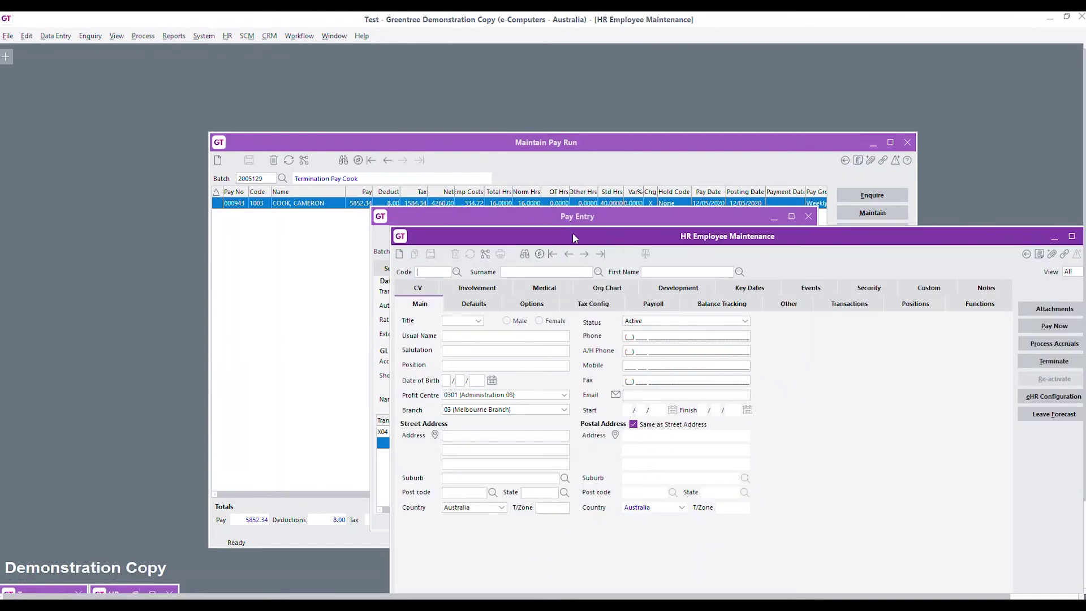
drag(572, 237, 347, 116)
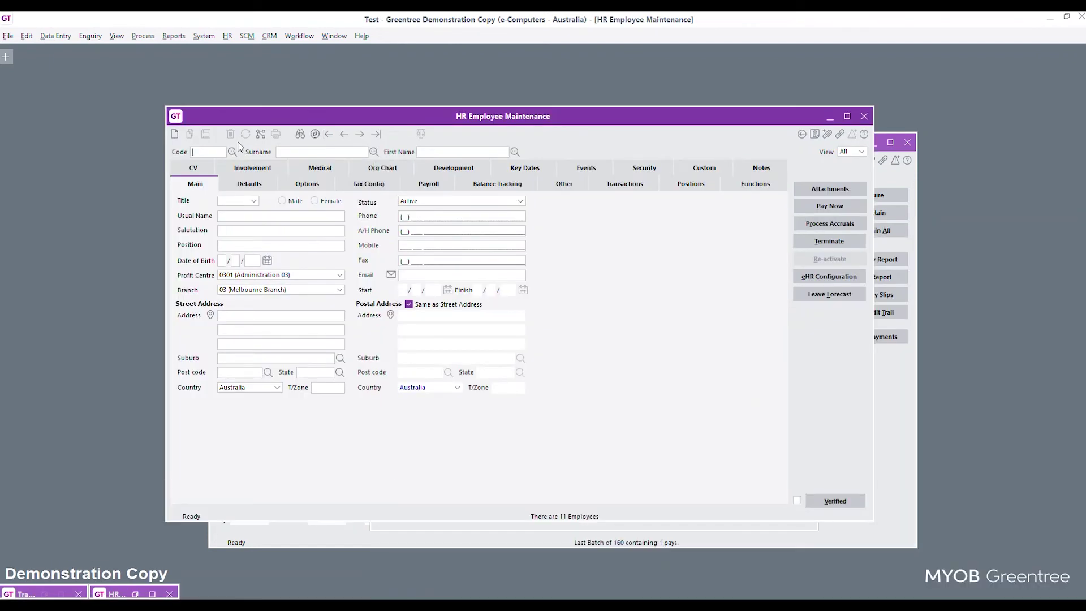
click(290, 153)
text(Cook)
key(Return)
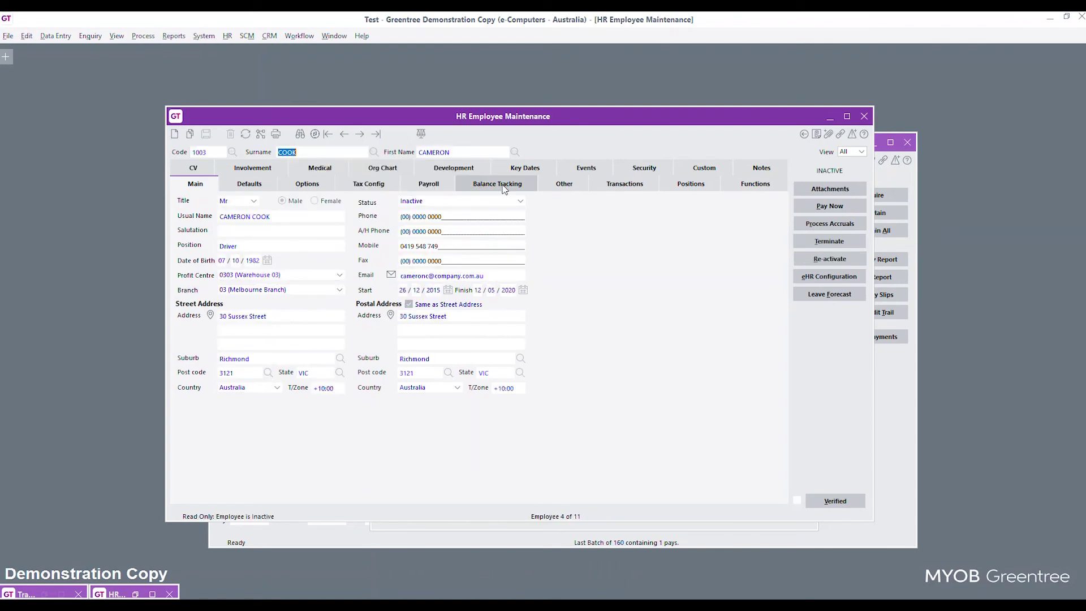
Examine the employee's balance tracking setup and the leave balances among their transactions.
click(512, 185)
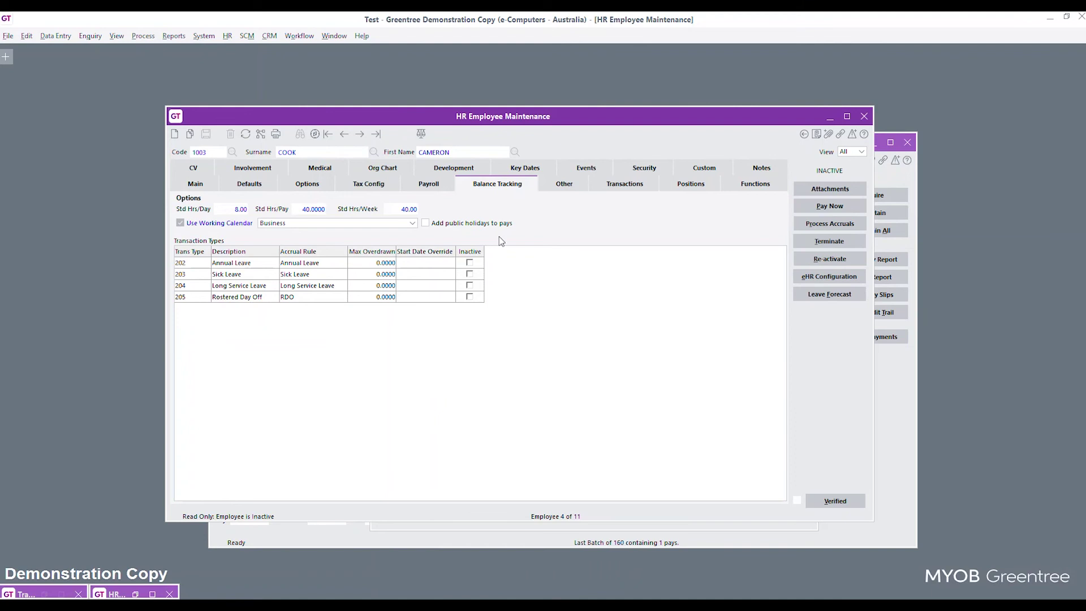
click(600, 186)
click(591, 203)
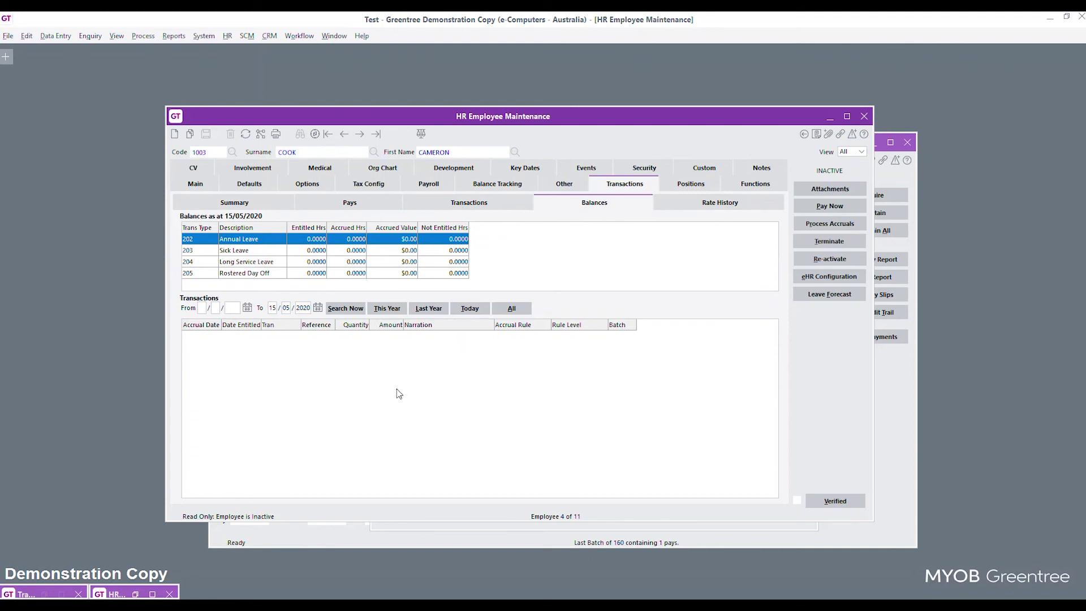
Bring up pay transaction type 202 from the payroll system setup and examine its balance accrual and termination payout settings.
click(62, 595)
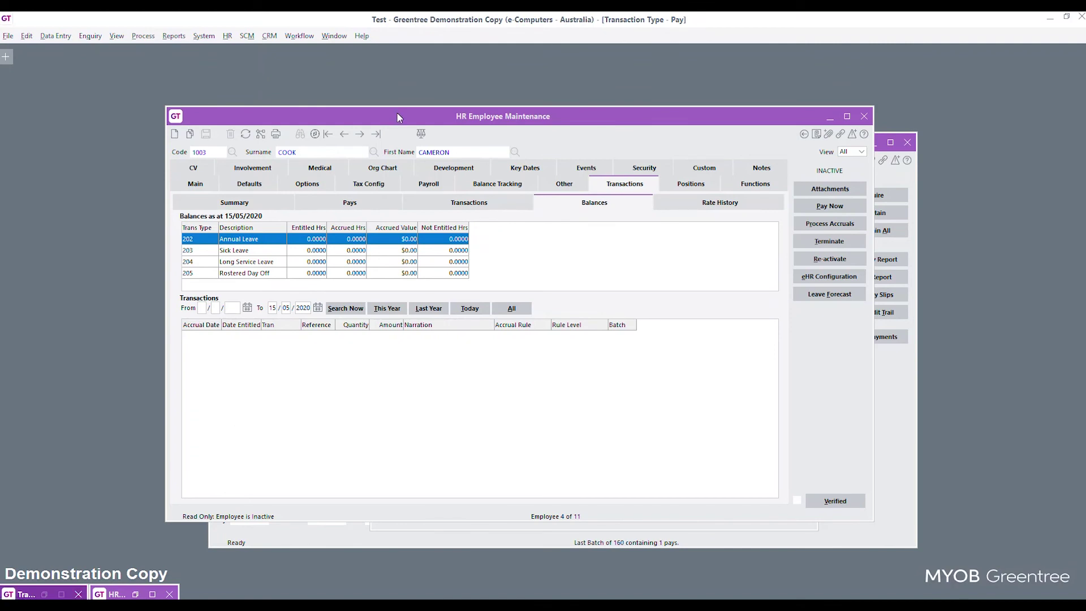
click(228, 36)
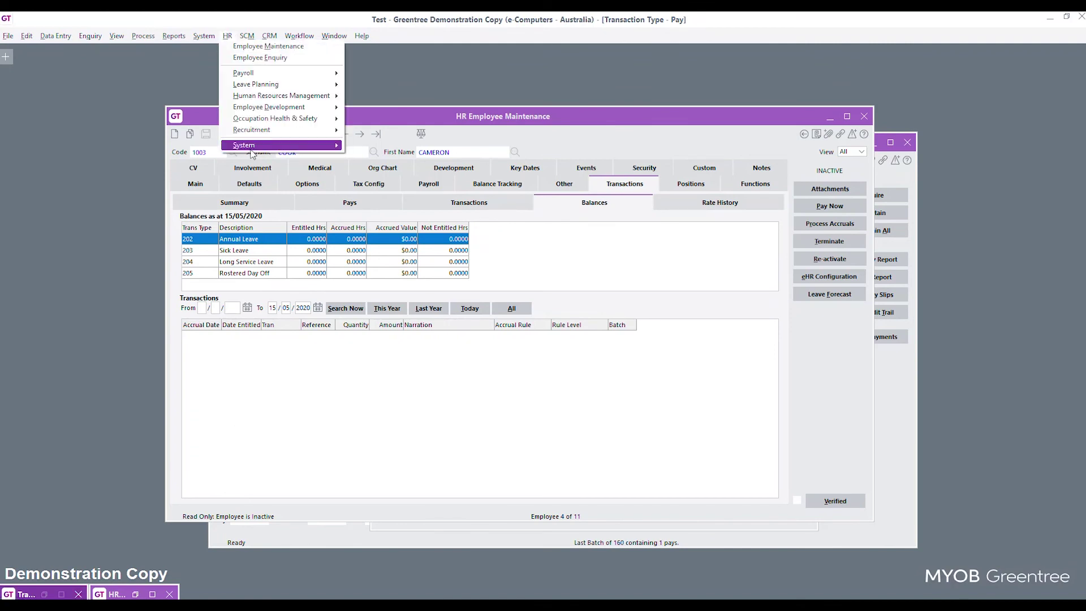
mouse_move(251, 149)
mouse_move(378, 186)
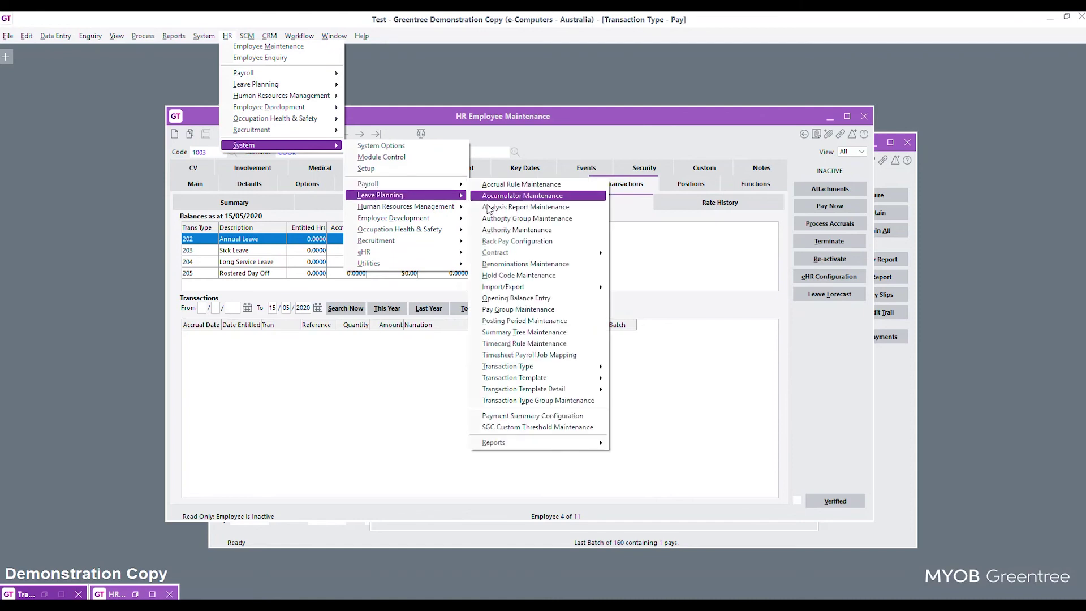
mouse_move(529, 366)
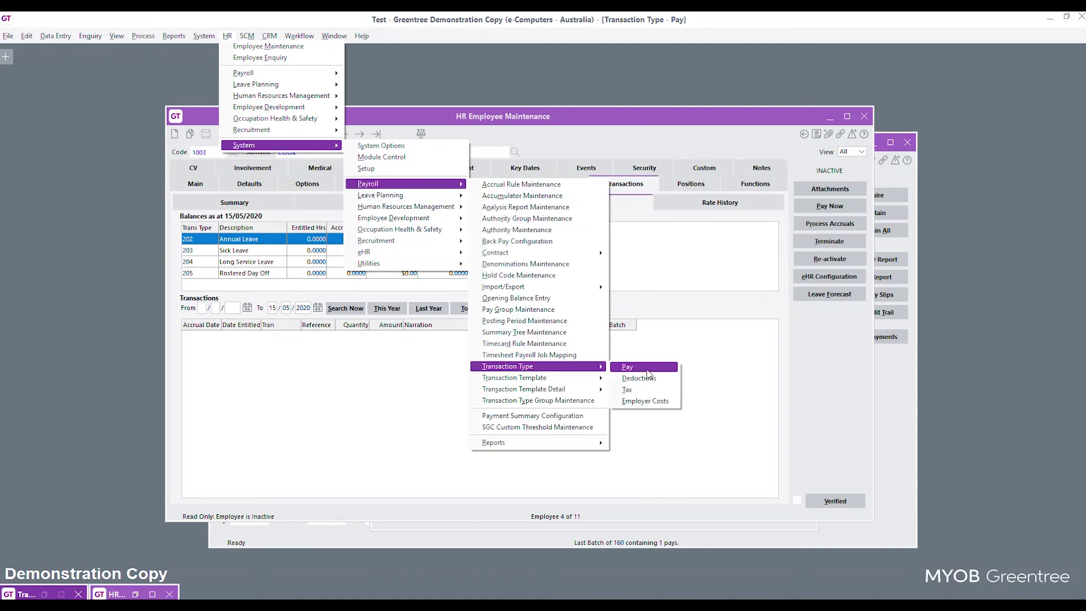
click(637, 367)
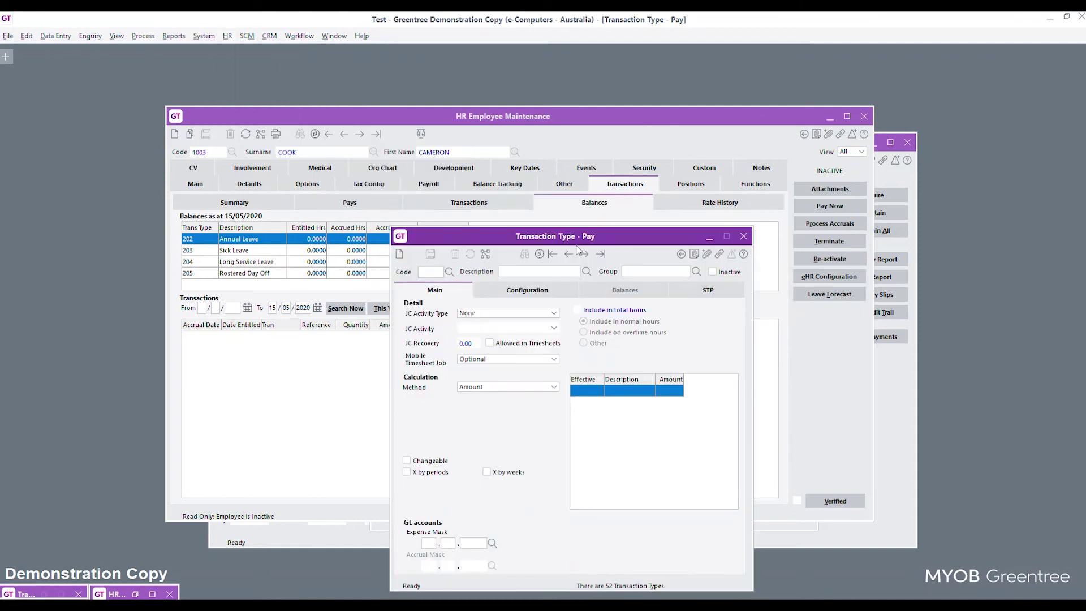
text(02)
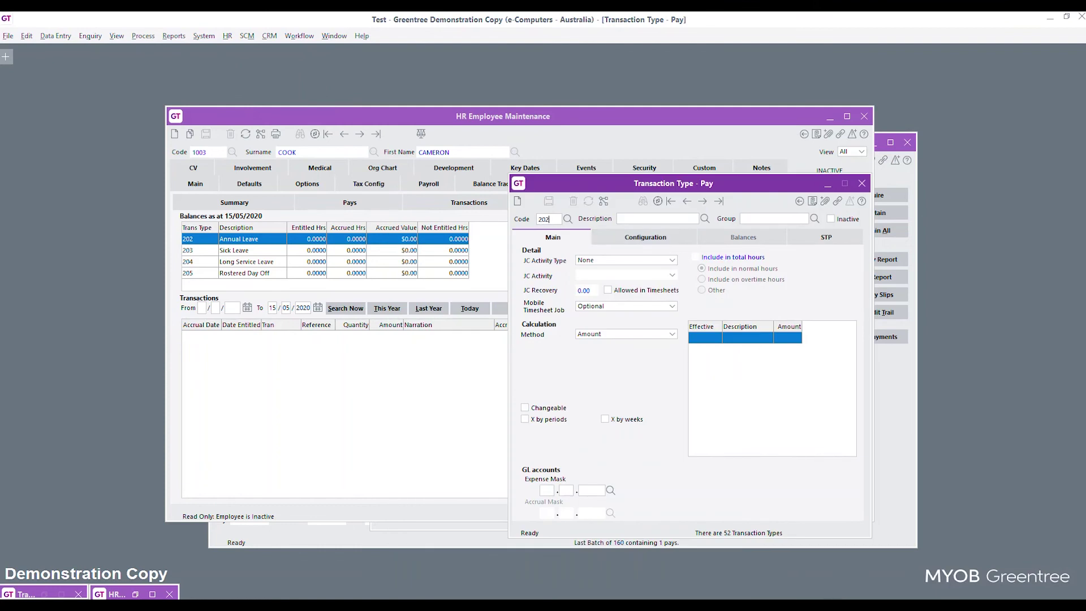
click(568, 219)
click(717, 238)
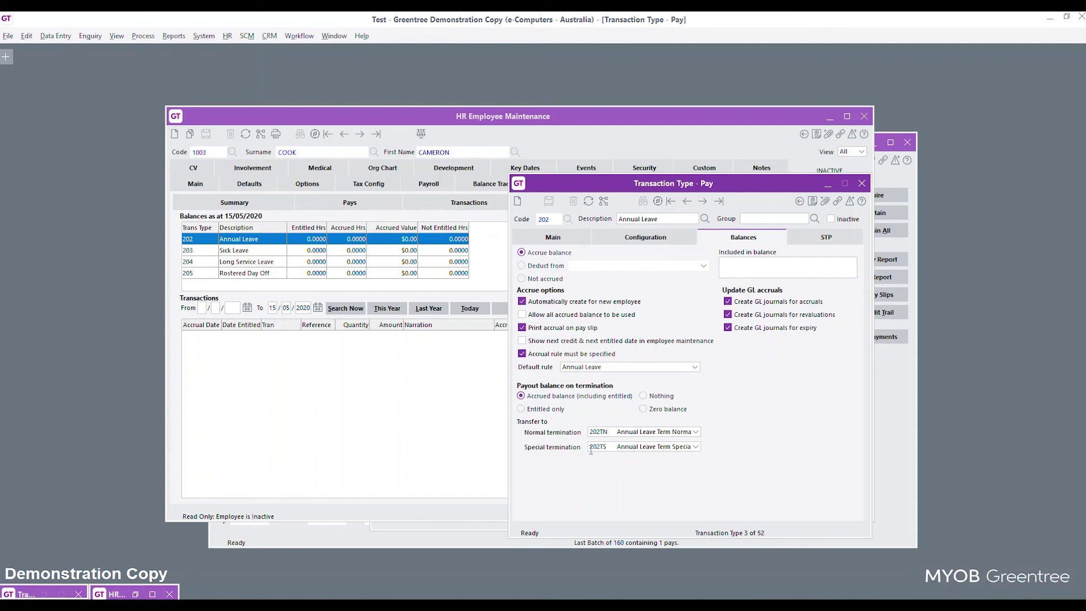
Inspect the normal termination transaction type 202TN linked to Annual Leave, including its accumulators, calculation method and GL accounts.
click(598, 433)
double_click(597, 432)
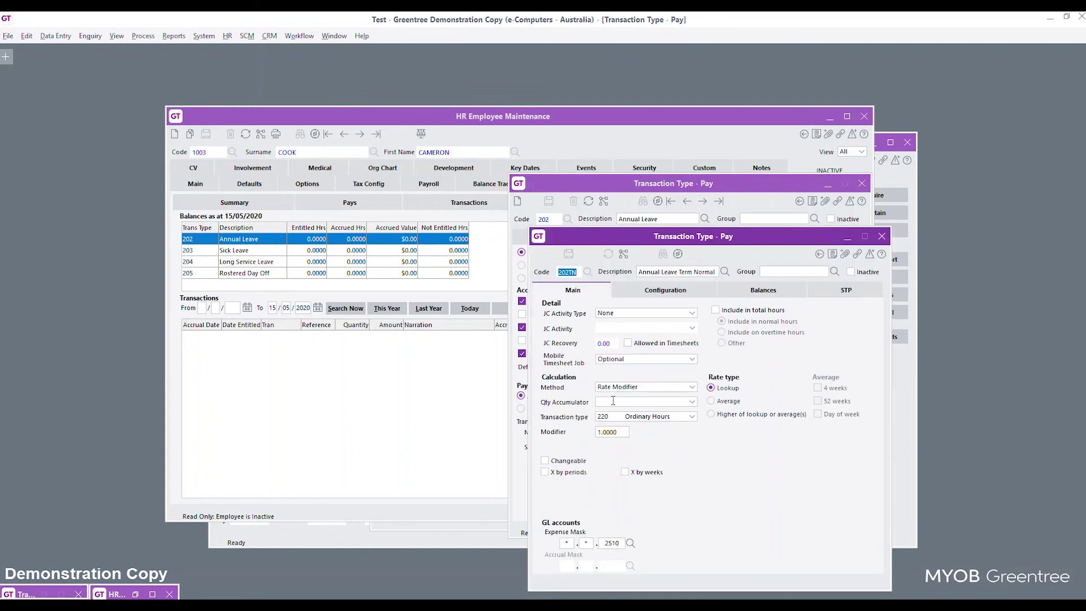
click(677, 291)
drag(695, 328, 695, 376)
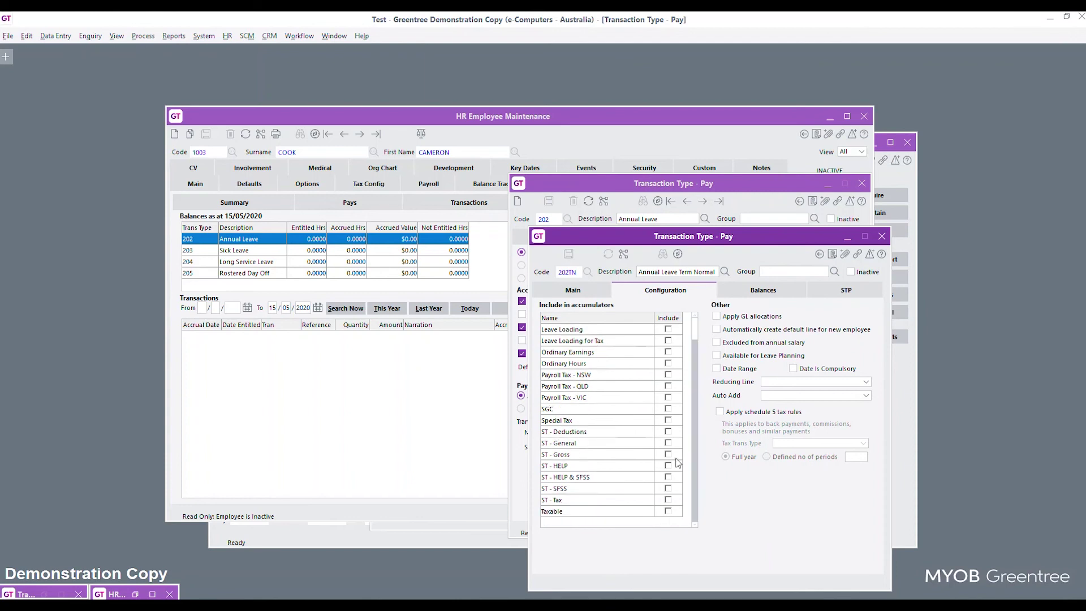
click(579, 294)
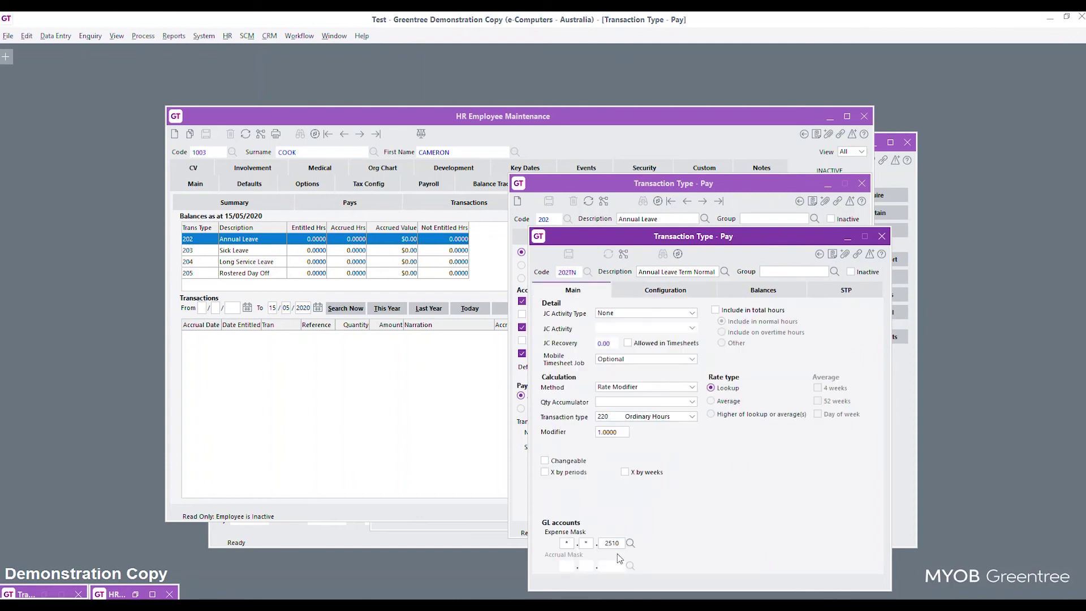
drag(686, 246, 503, 234)
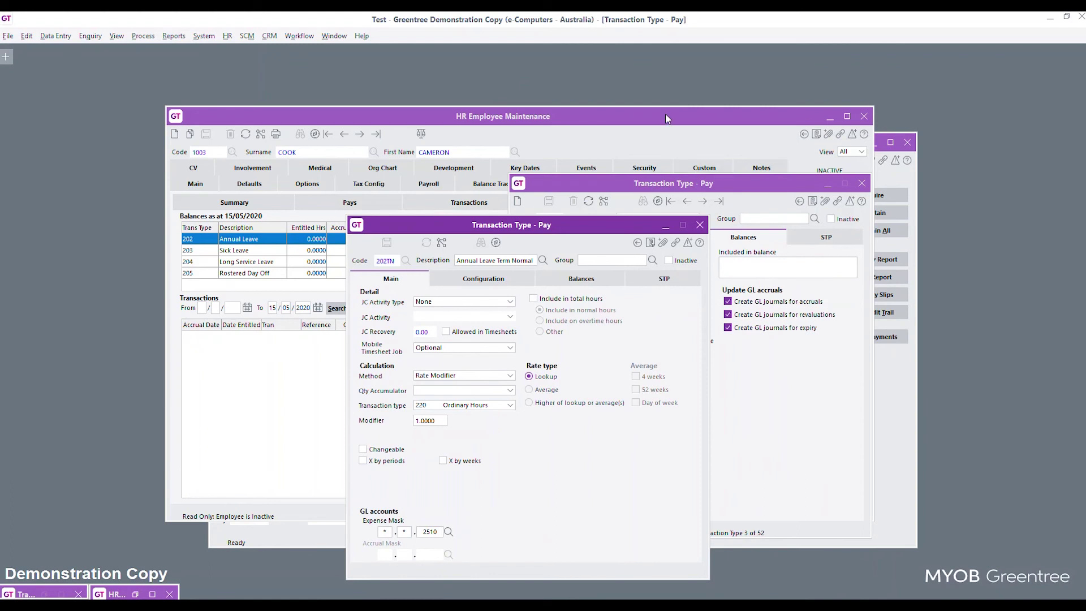
click(700, 225)
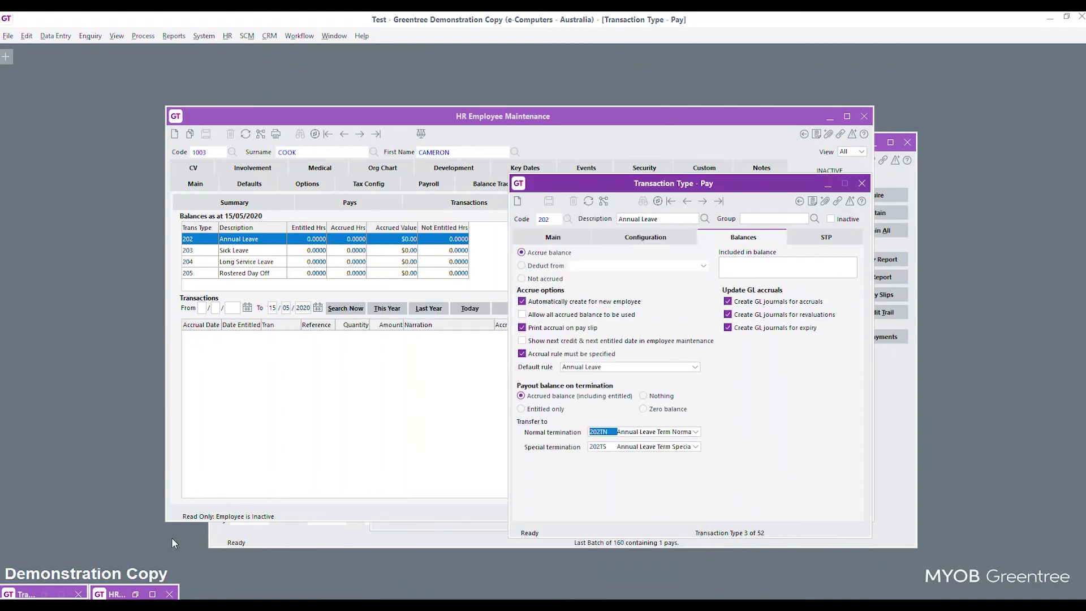
Check the payroll tax configuration in HR Module Control and the accumulators included for transaction type 202.
click(152, 593)
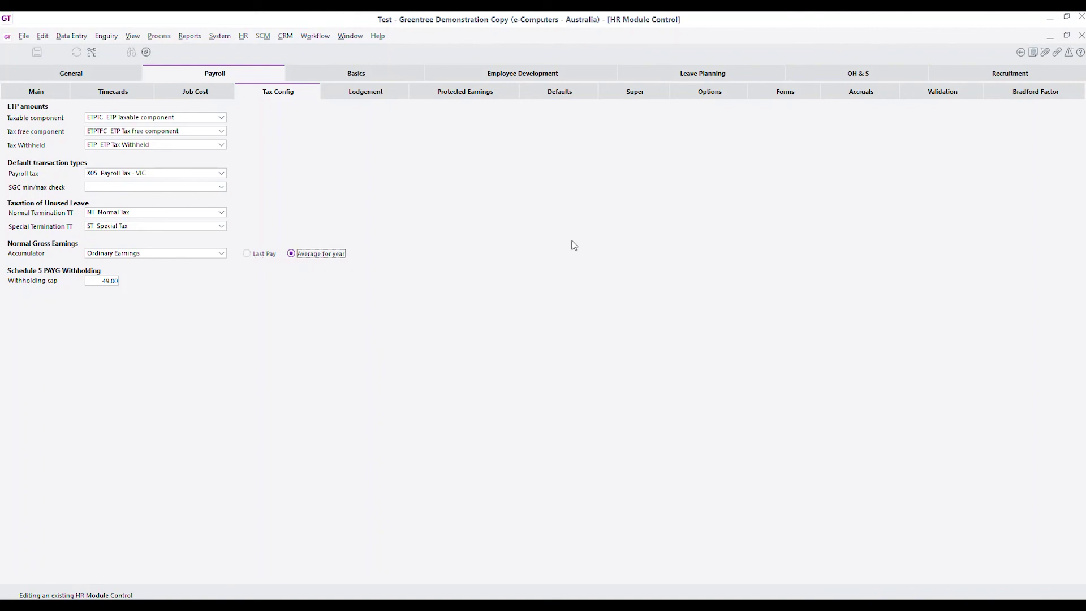
click(1067, 36)
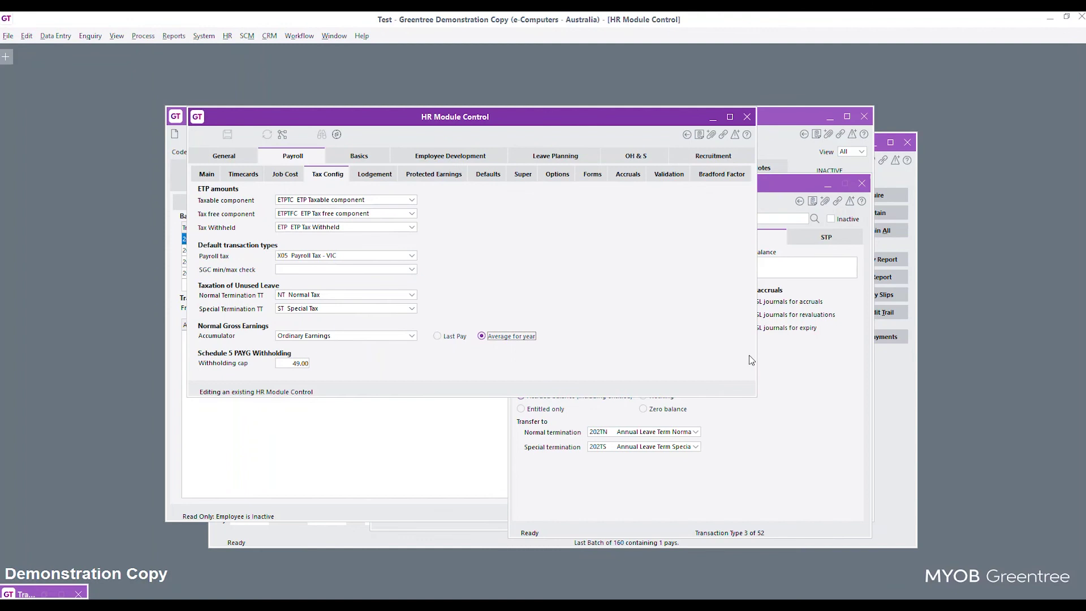
click(802, 436)
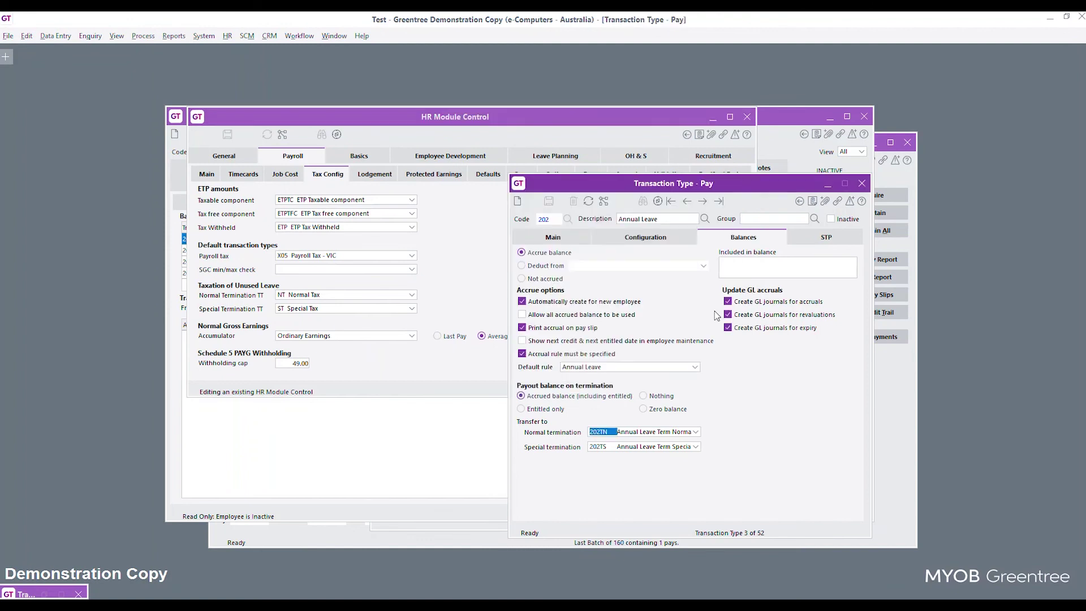
click(607, 231)
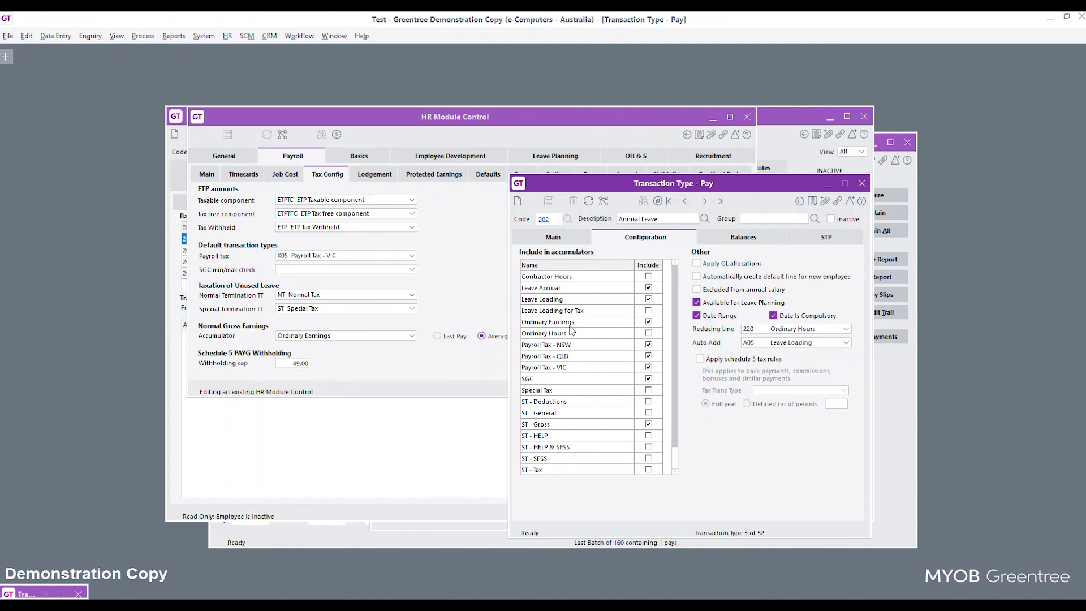
click(863, 184)
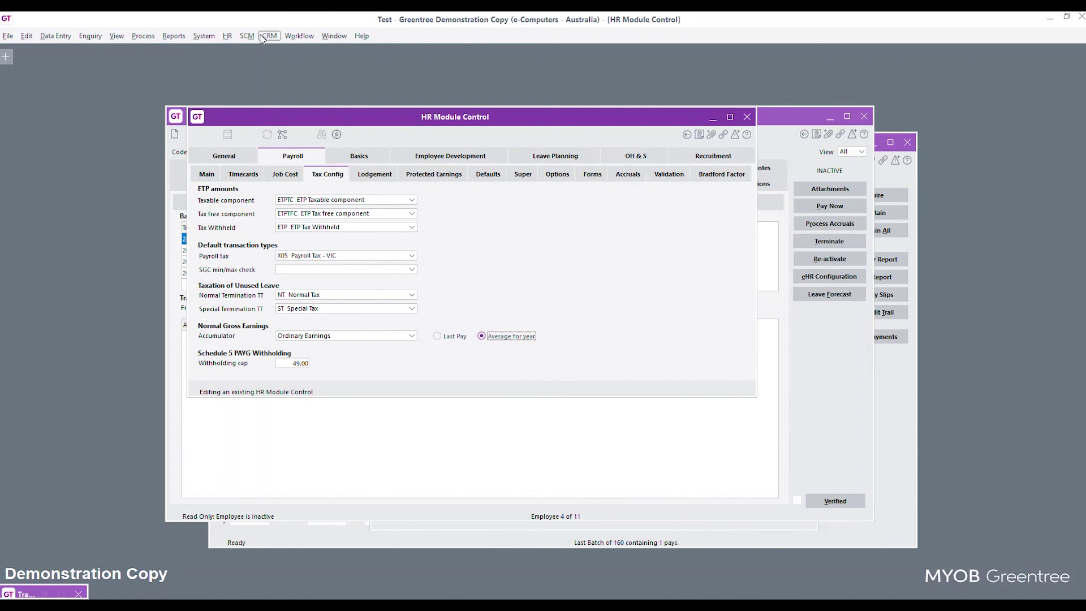
Look up pay transaction type 205 and examine its termination payout settings, closing HR Module Control along the way.
click(229, 38)
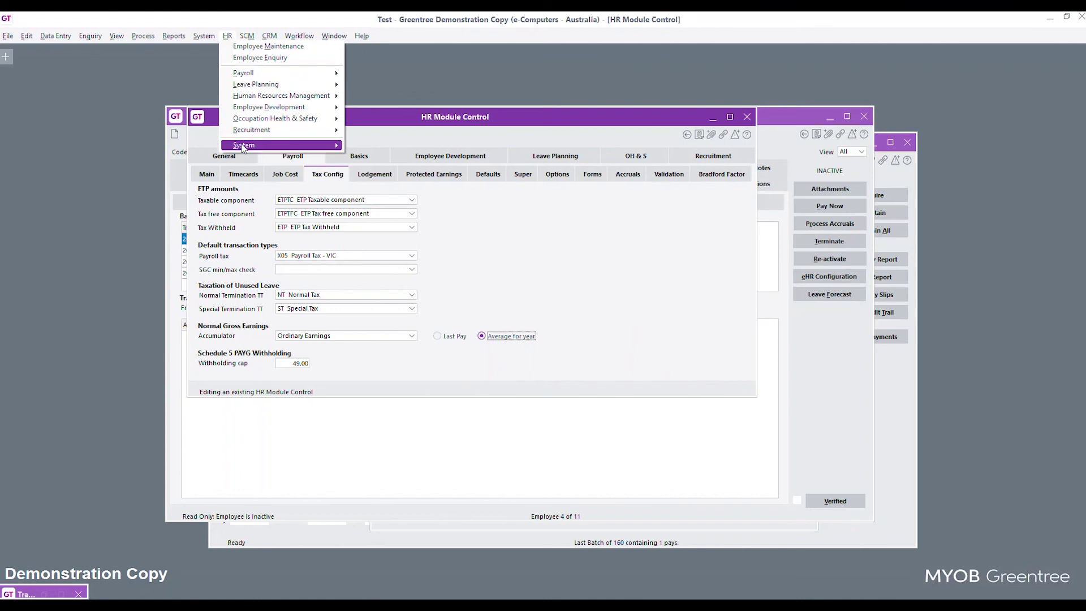
mouse_move(245, 146)
mouse_move(375, 184)
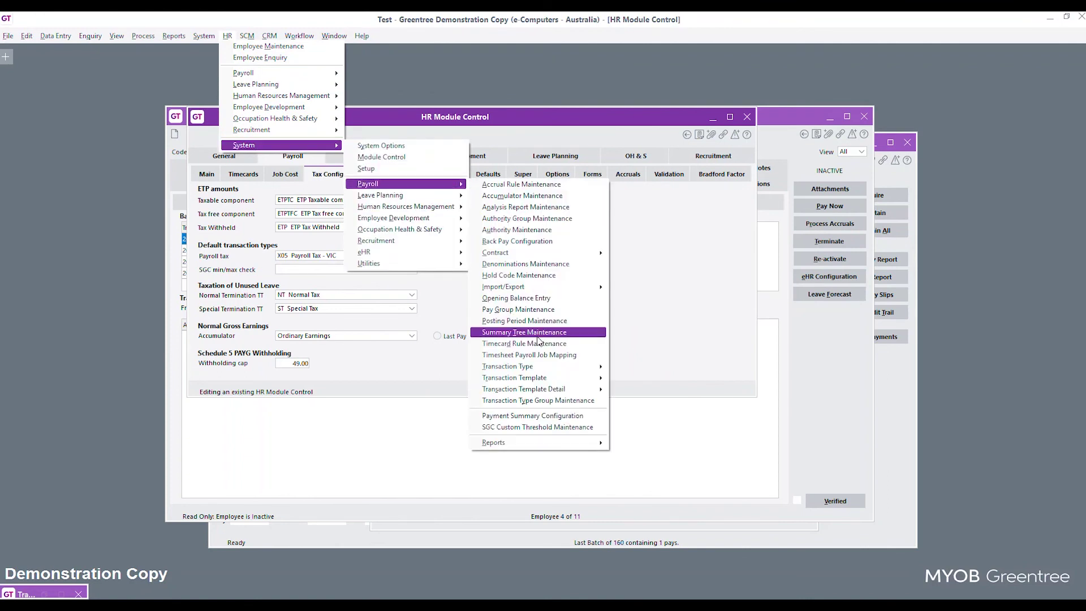
mouse_move(557, 367)
click(624, 368)
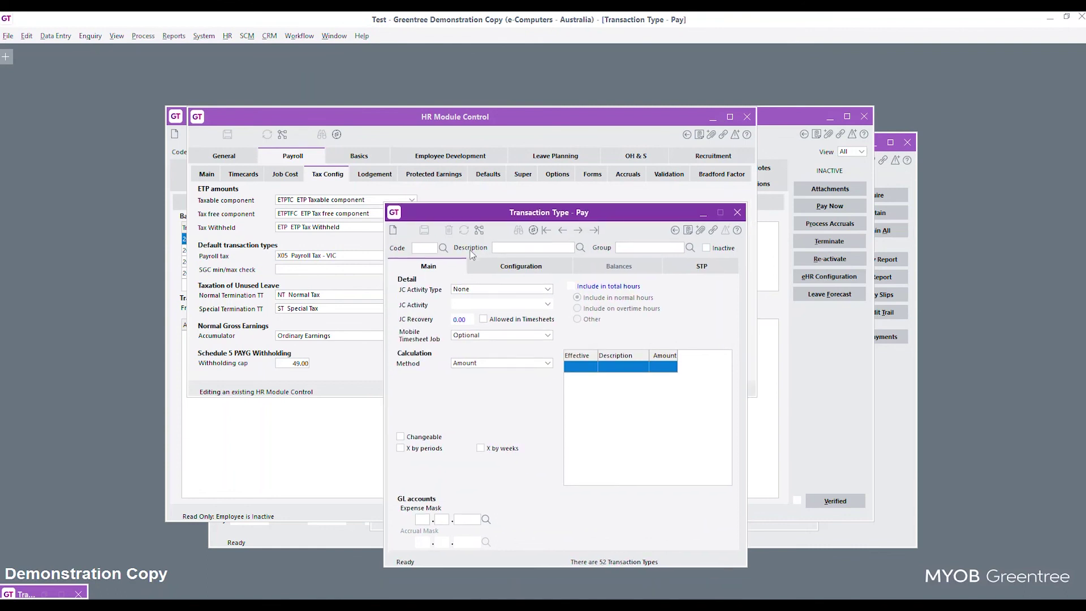
click(744, 117)
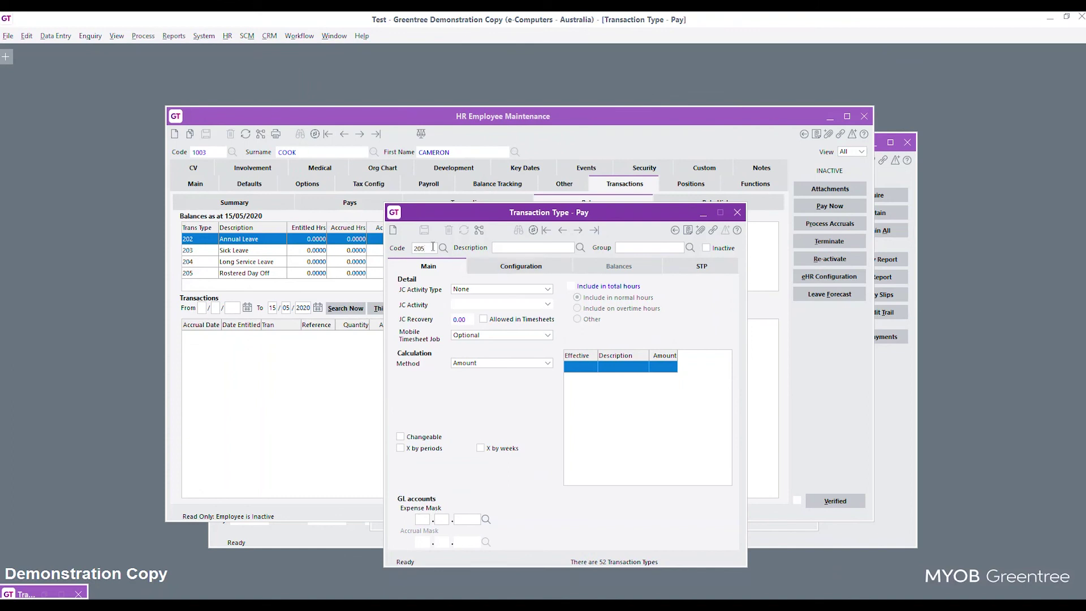
key(Return)
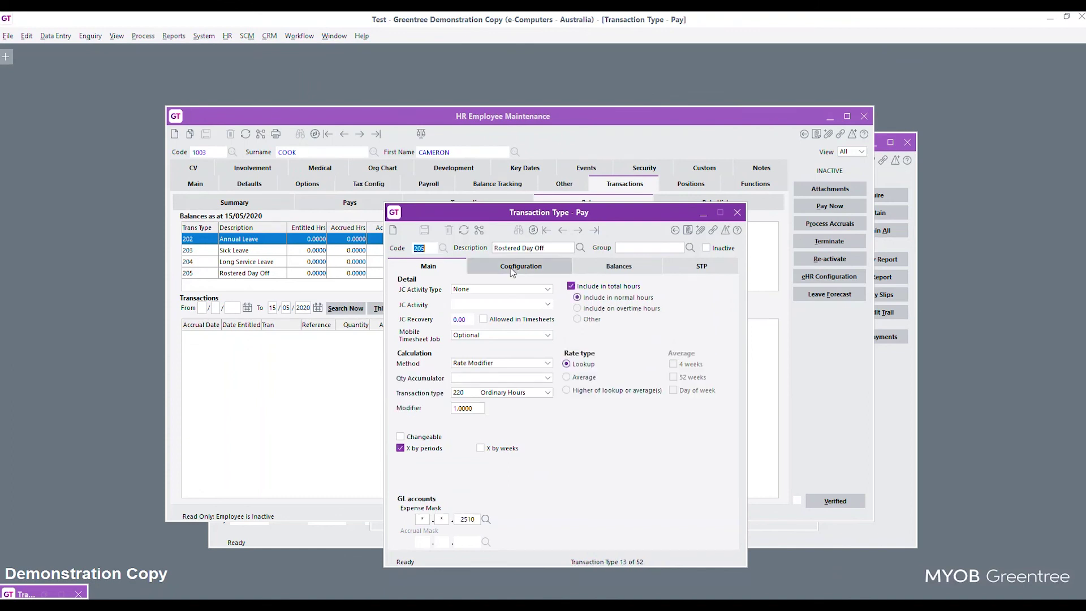
click(574, 268)
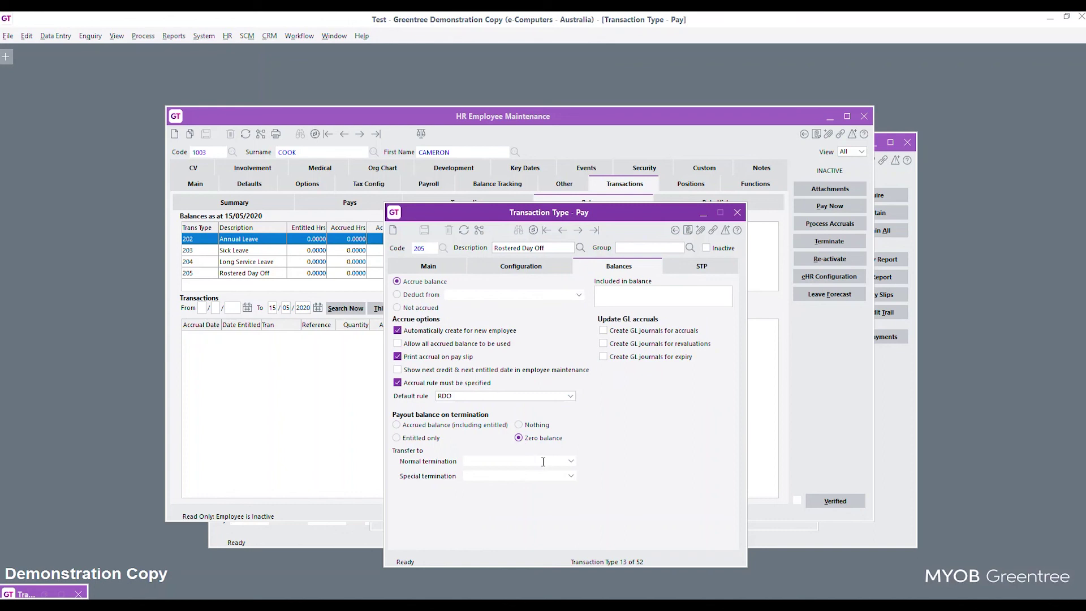
click(737, 213)
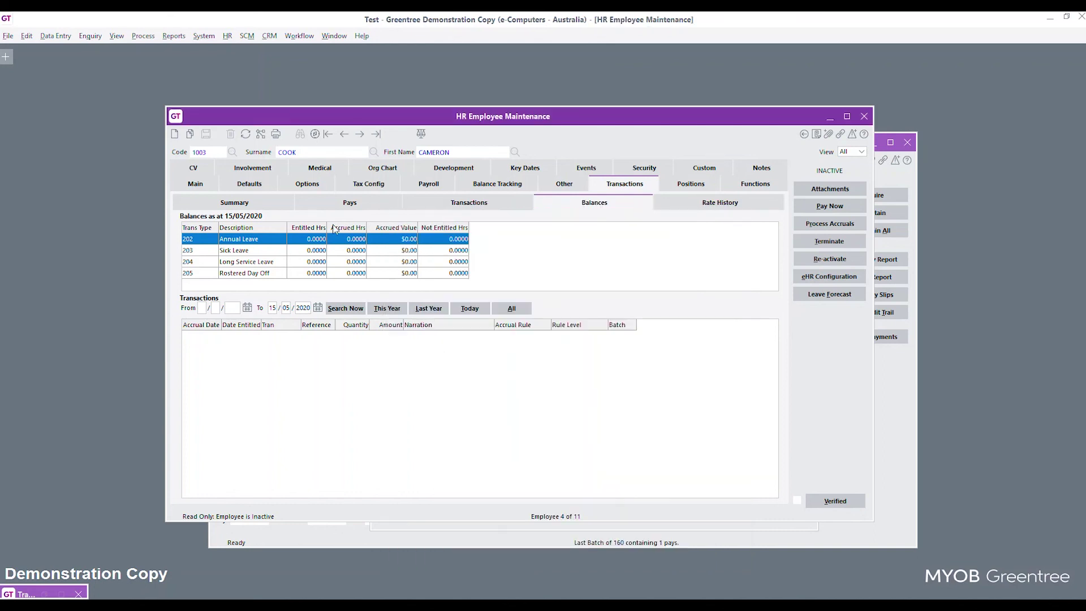
List all Rostered Day Off balance transactions for the terminated employee, and close the employee record after reviewing them.
click(316, 273)
click(522, 311)
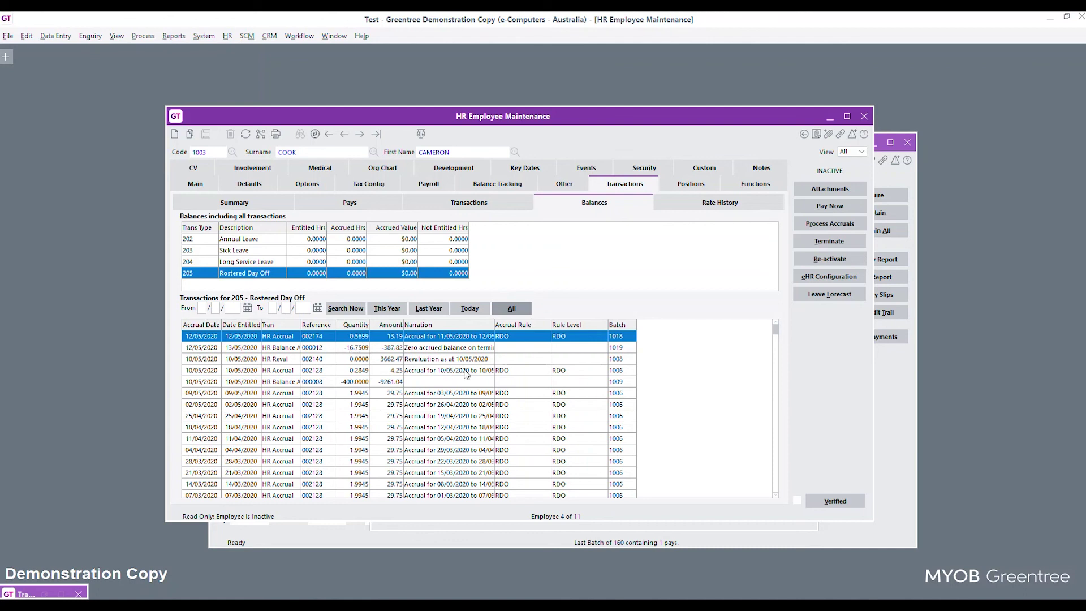
click(865, 118)
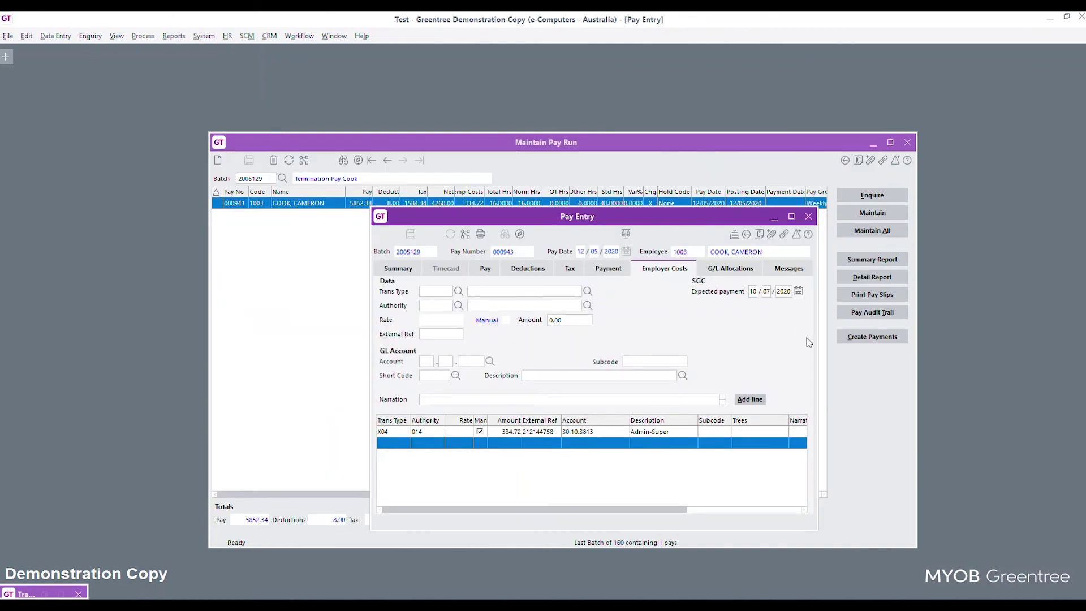
Reopen the terminated employee's pay entry from batch 2005129 and review its pay lines.
drag(655, 224, 621, 199)
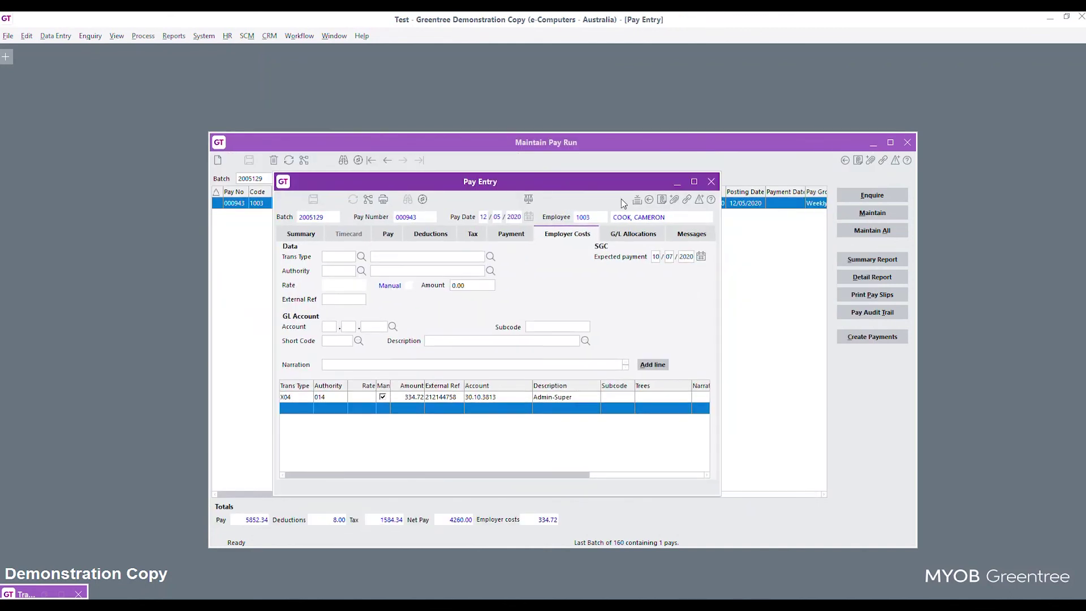
click(714, 186)
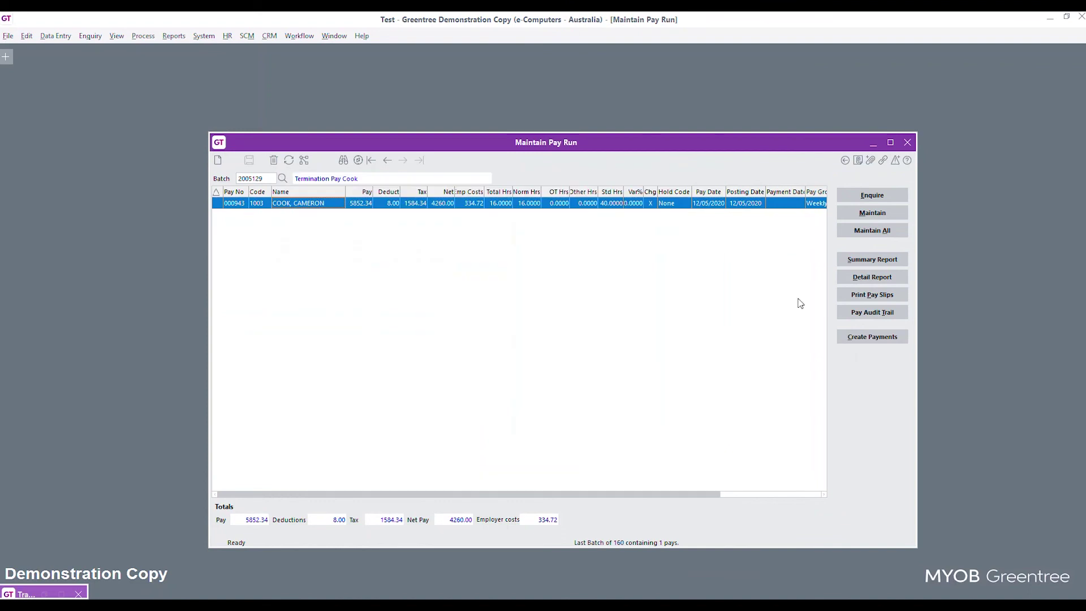
double_click(655, 203)
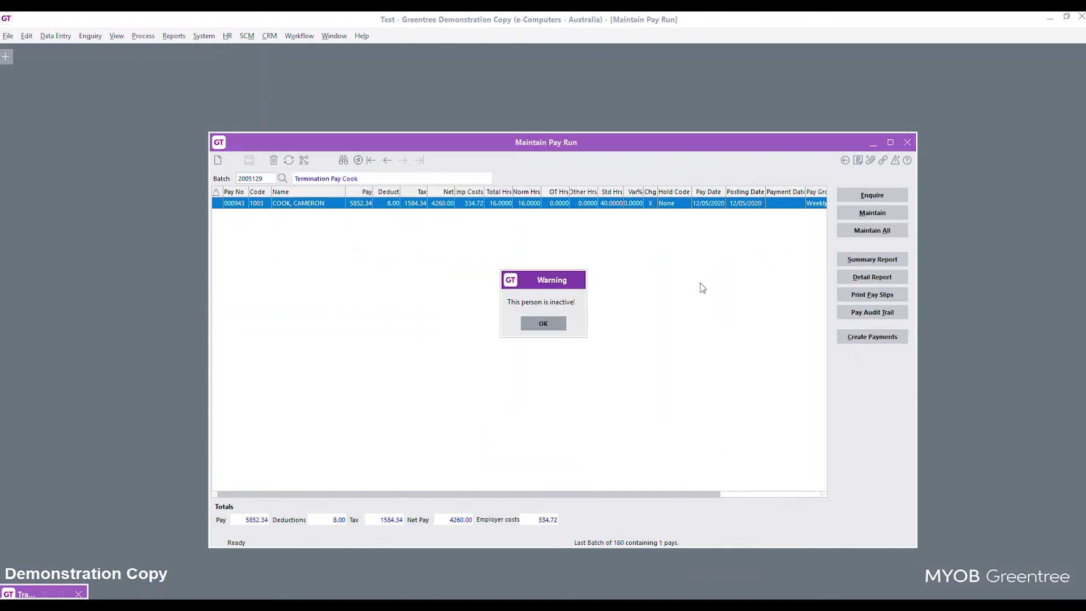
click(534, 320)
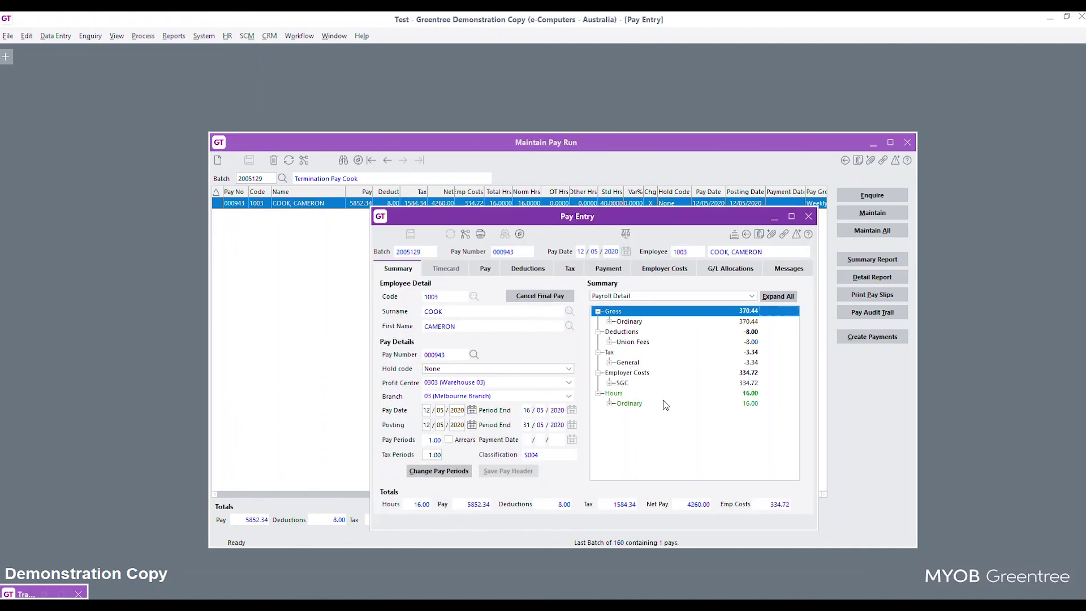
click(476, 270)
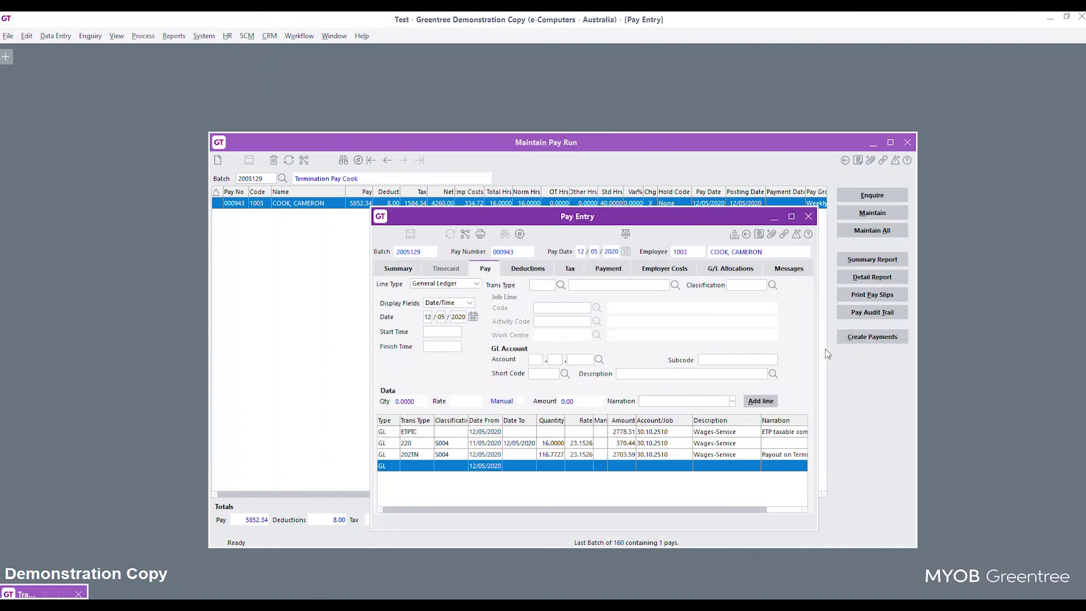
Preview the pay slip for batch 2005129 with inactive employees included, and close the preview after reviewing it.
click(860, 298)
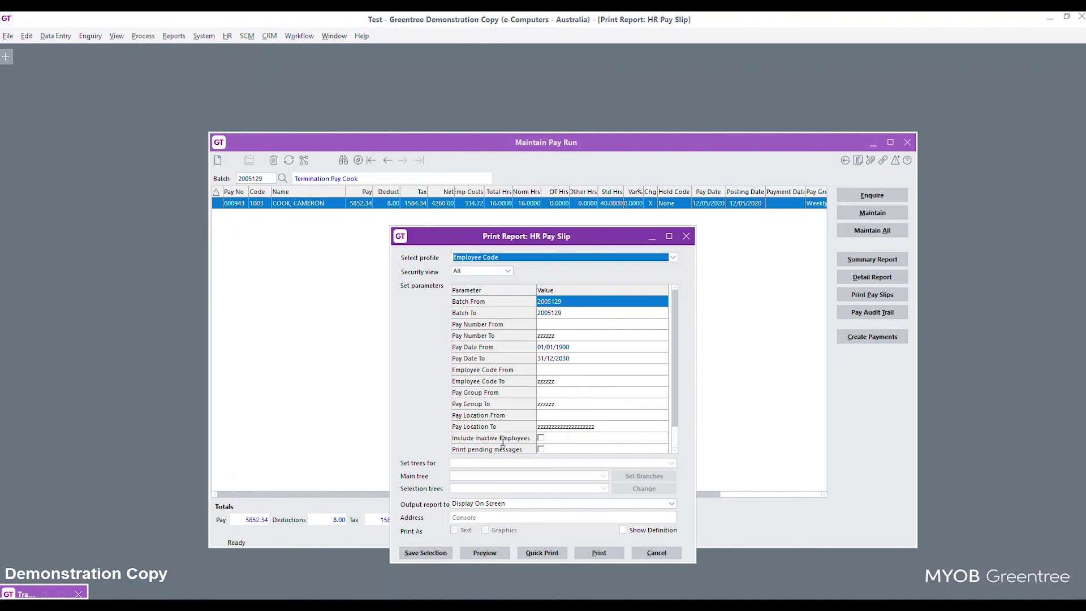
click(541, 439)
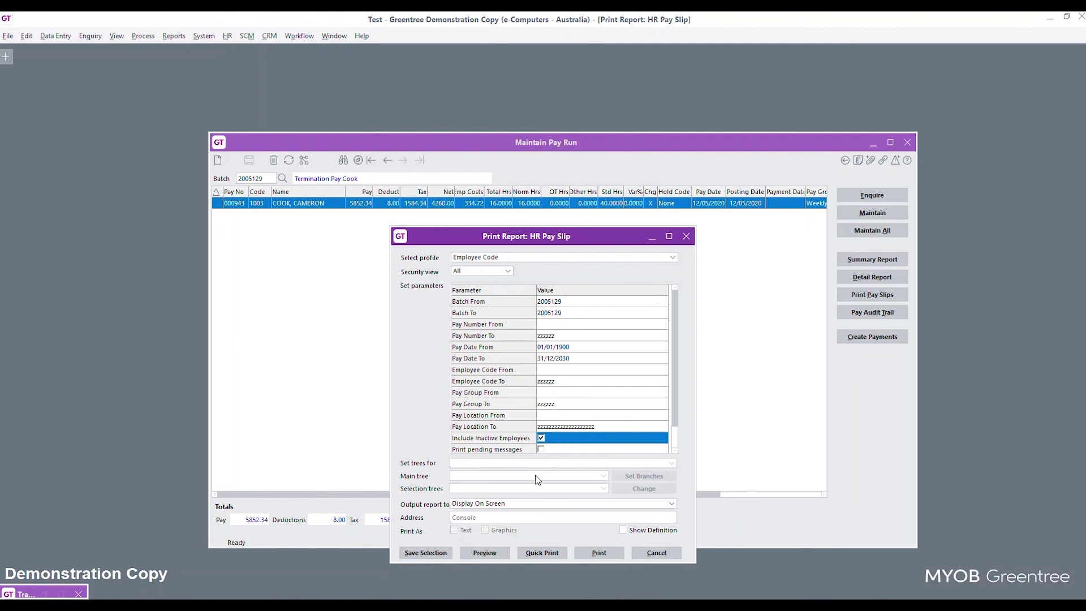
click(500, 555)
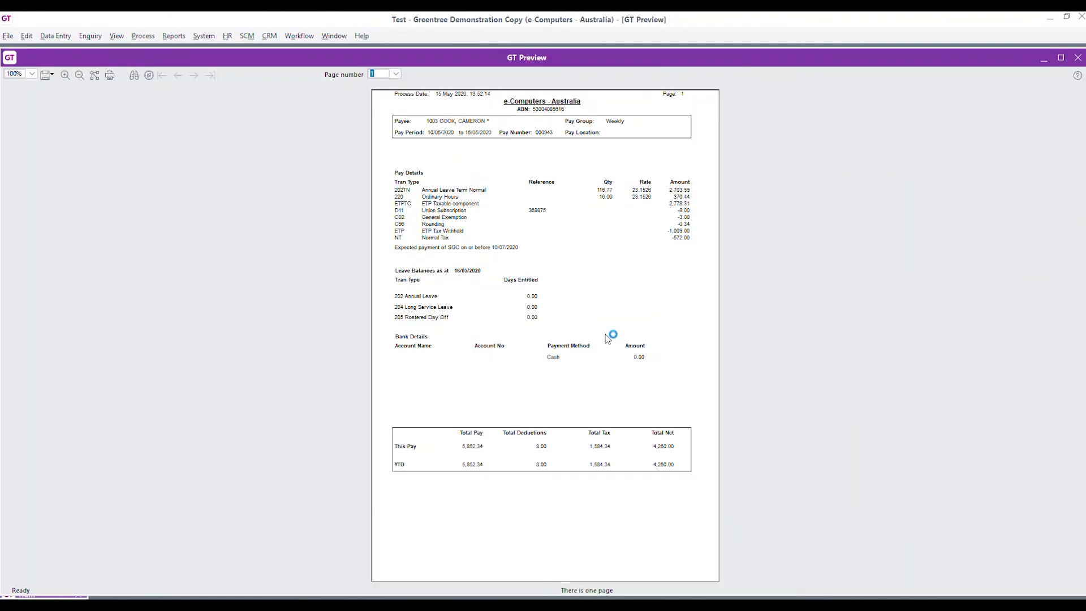
click(1078, 57)
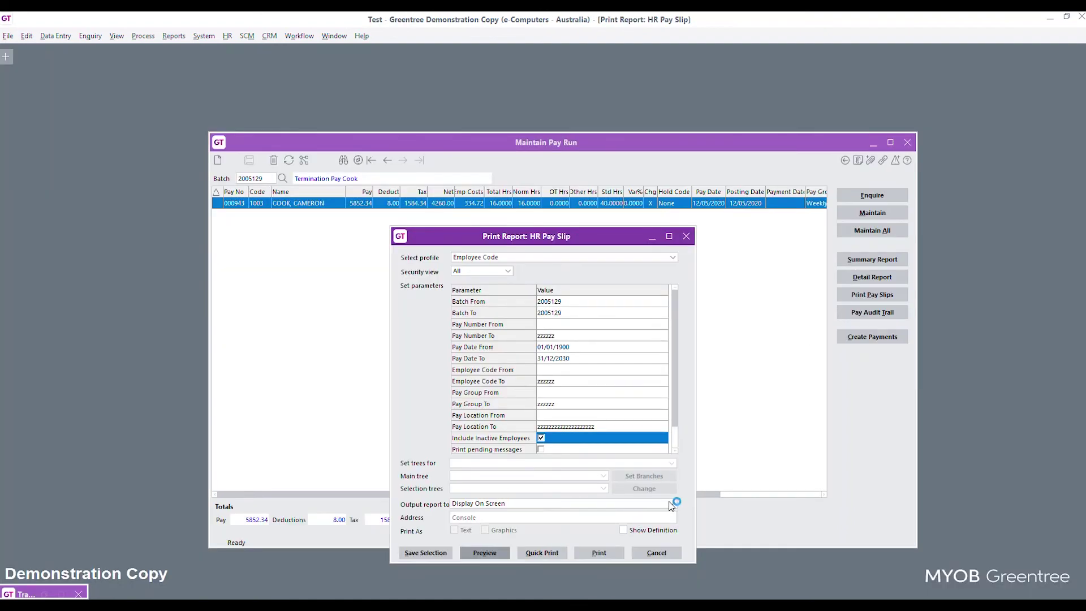
Try to preview the batch's pay slip with inactive employees excluded, and leave the pay slip report.
click(541, 438)
click(473, 559)
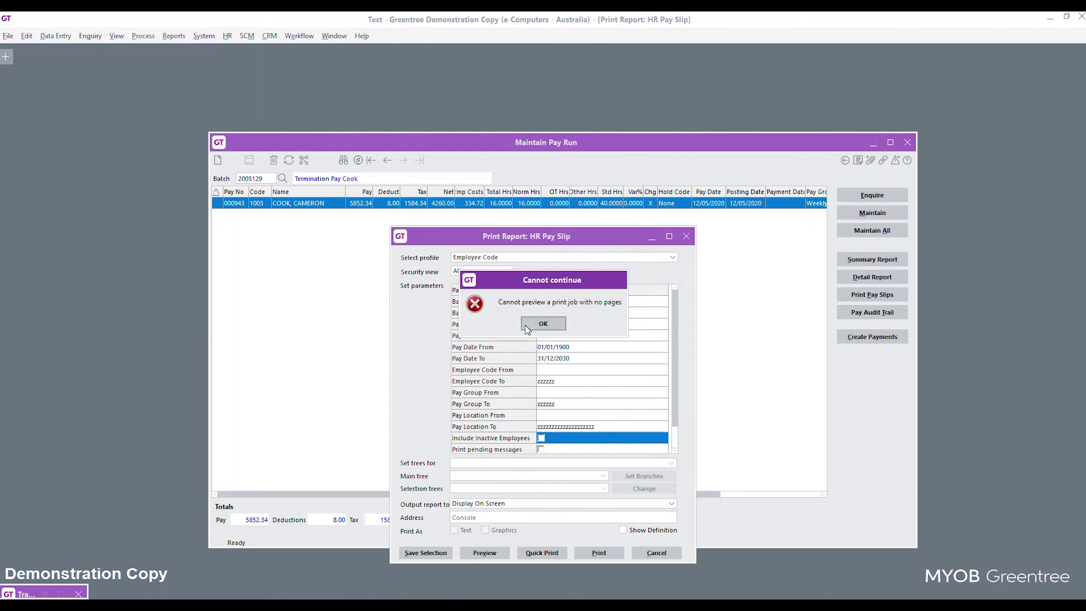
click(543, 324)
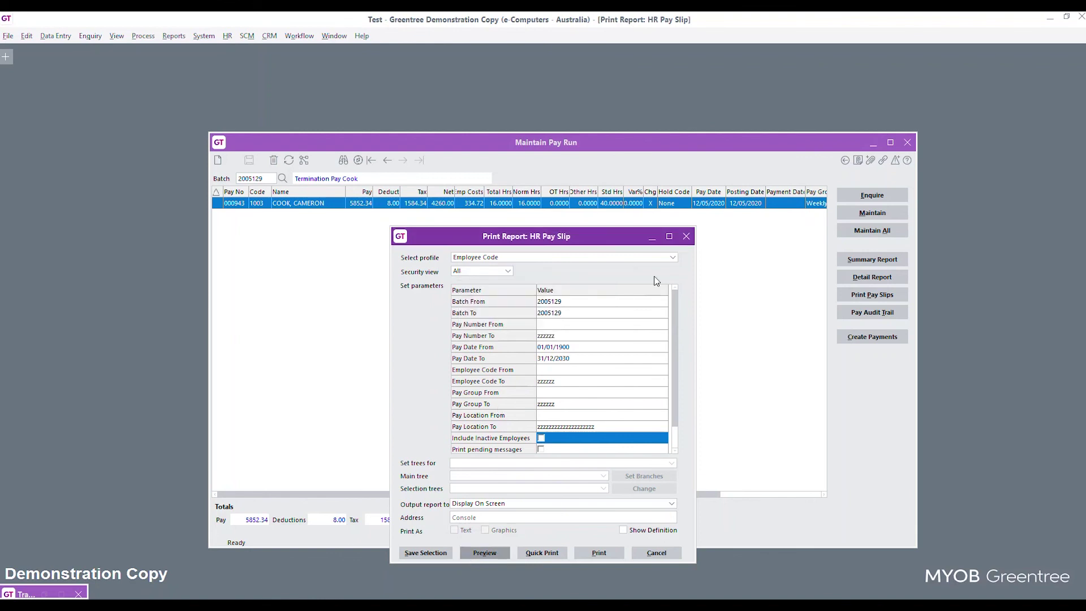
key(Escape)
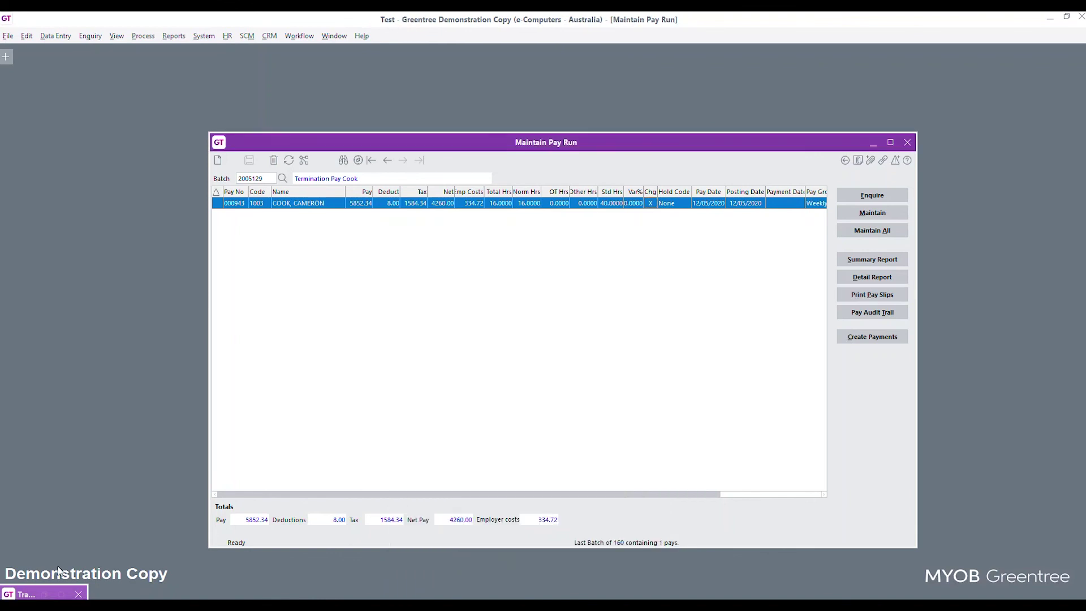